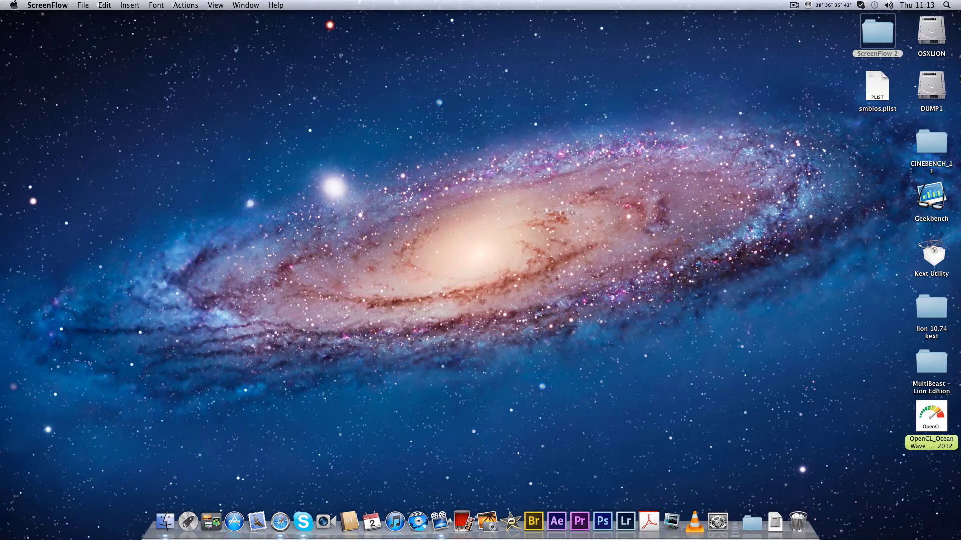
# - Open smbios.plist in TextEdit, highlight its Mac Pro model string, then close the document
pyautogui.doubleClick(878, 86)
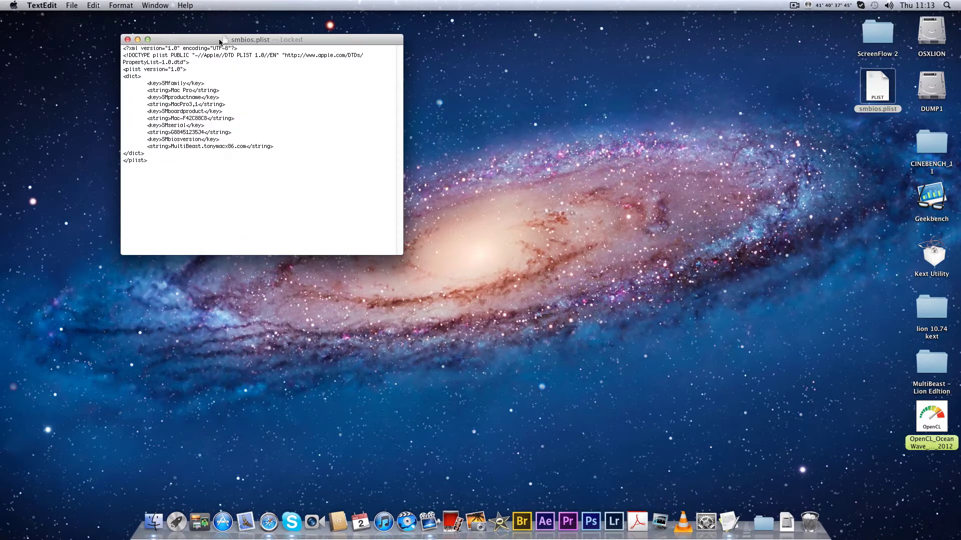
pyautogui.moveTo(220, 39); pyautogui.dragTo(542, 102)
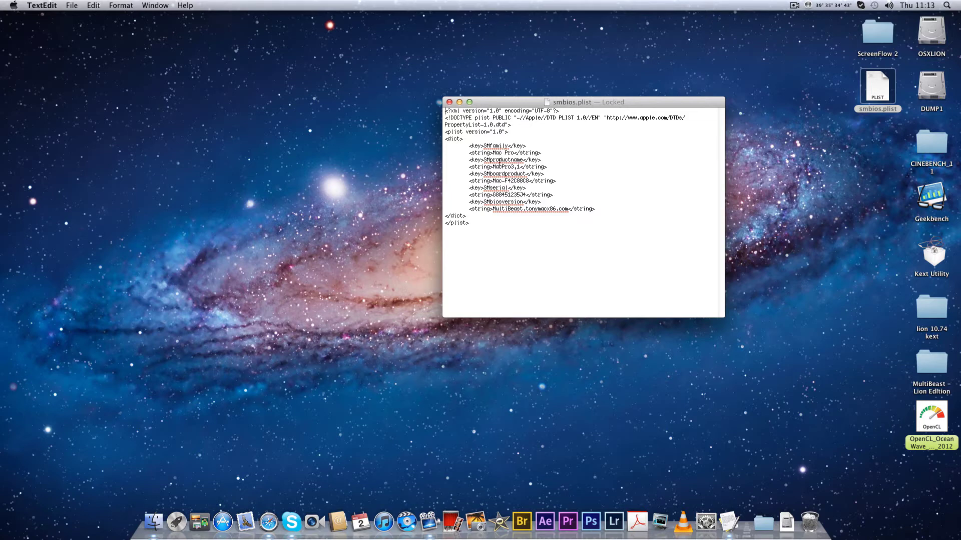
pyautogui.moveTo(594, 154); pyautogui.dragTo(468, 153)
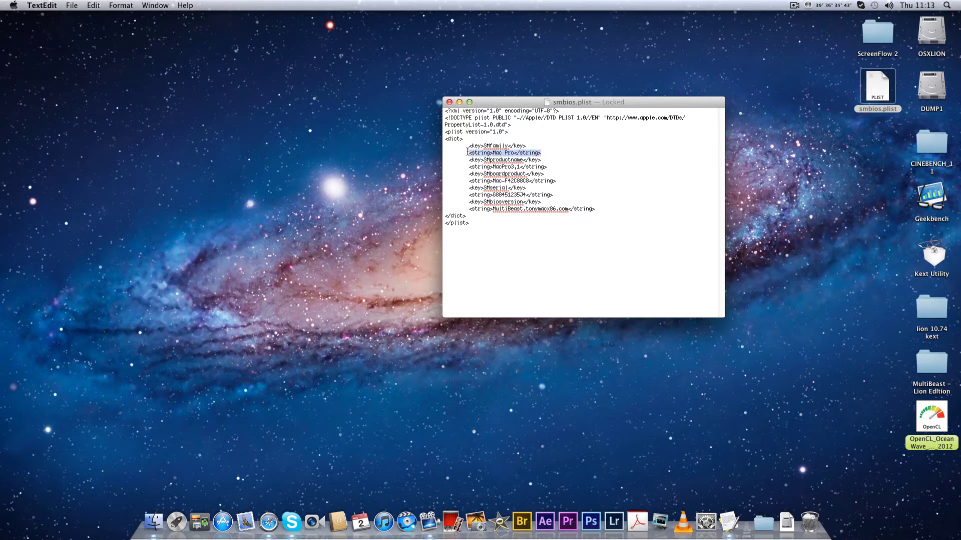
pyautogui.click(449, 102)
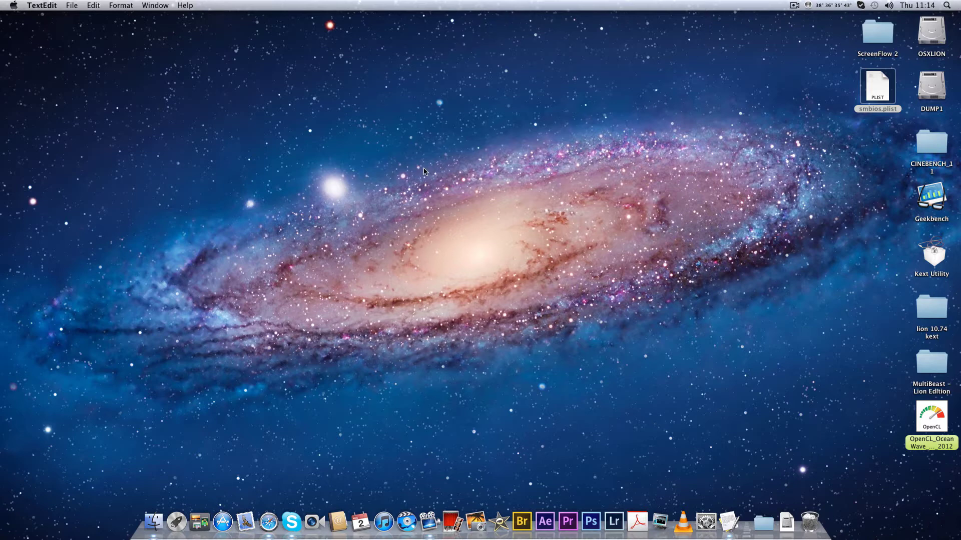
# - Check that the AppleGraphicsPowerManagement extension is version 100.12.42, then close System Information and About This Mac
pyautogui.click(11, 5)
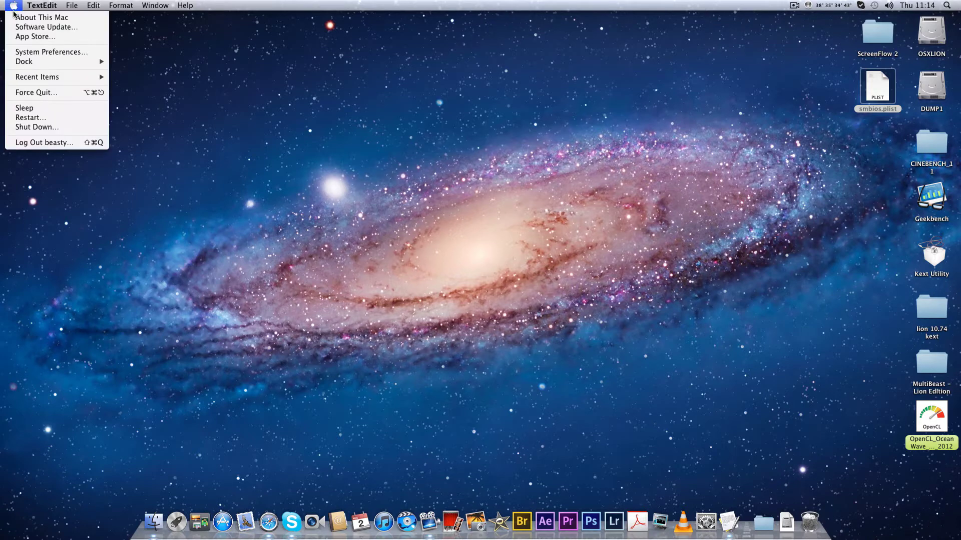
pyautogui.click(16, 18)
pyautogui.click(475, 245)
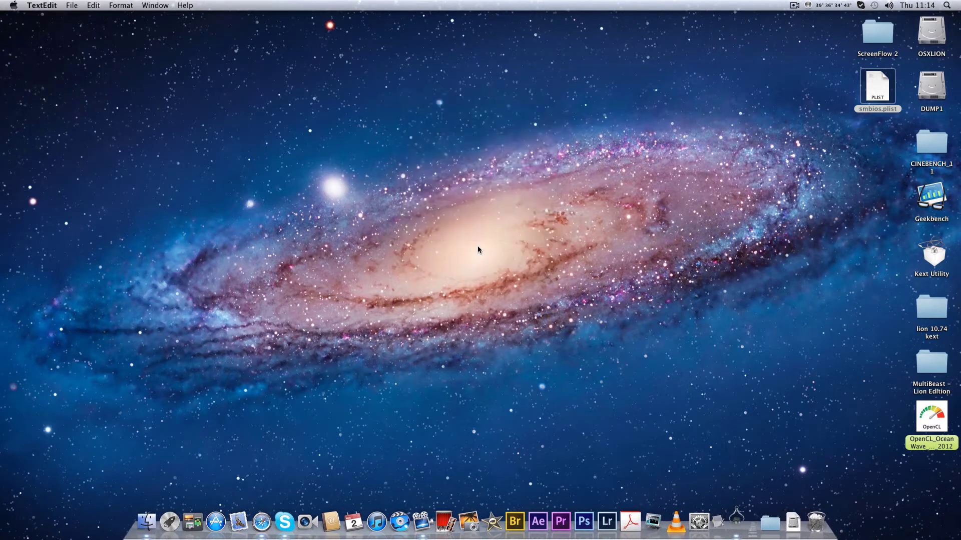
pyautogui.click(507, 212)
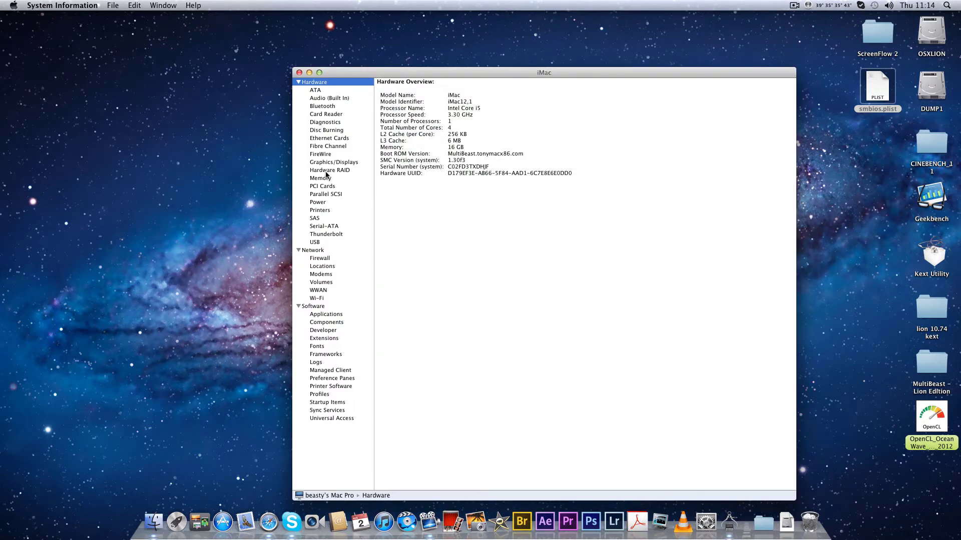
pyautogui.click(321, 339)
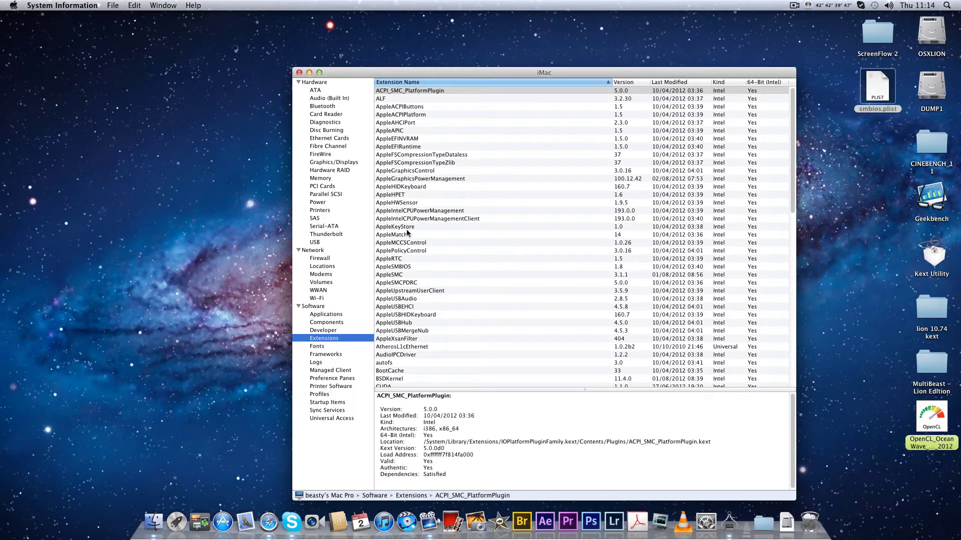
pyautogui.click(399, 180)
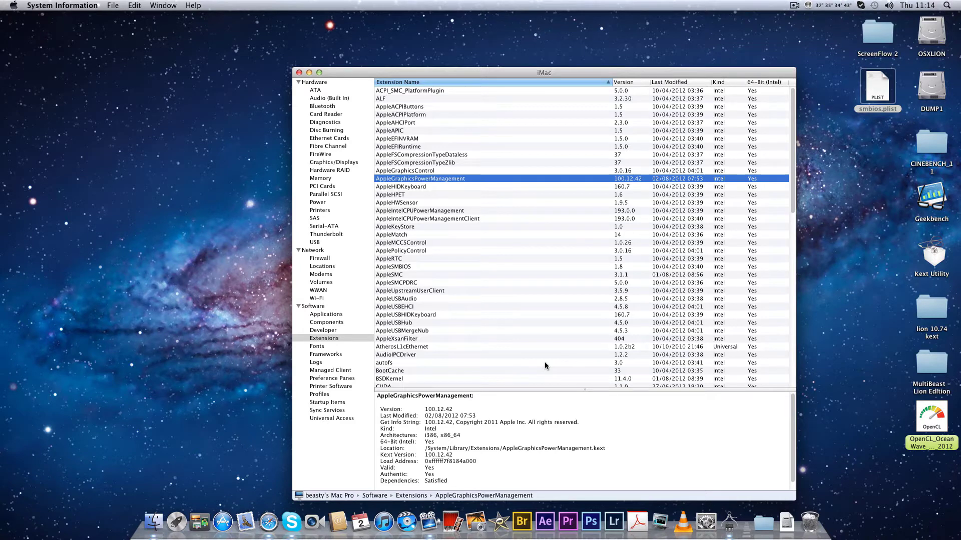
pyautogui.click(299, 72)
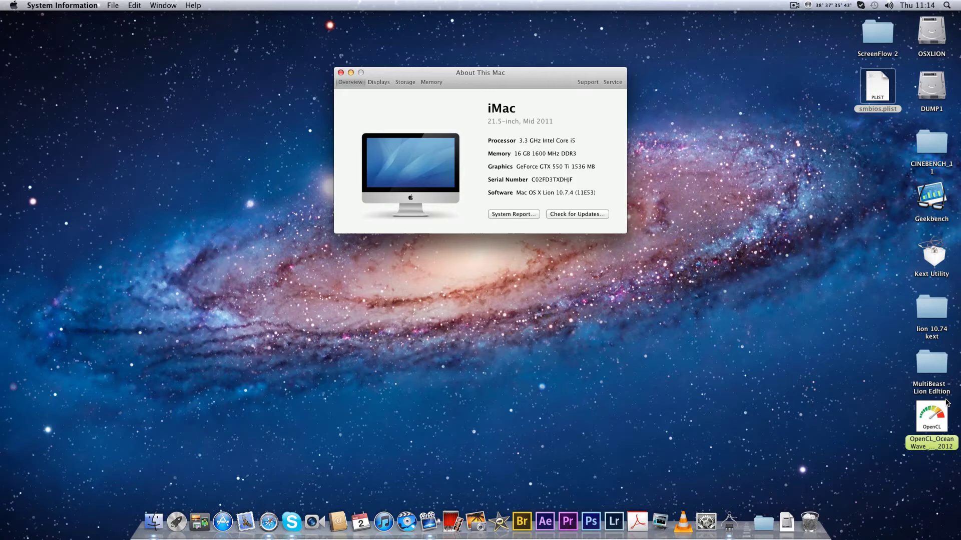
pyautogui.click(341, 73)
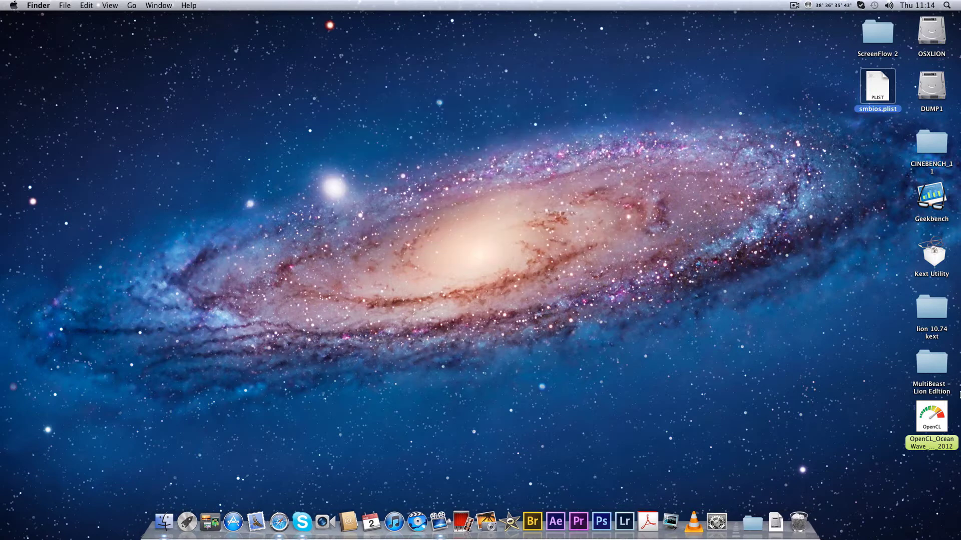
# - Launch OpenCL OceanWave, run the ocean benchmark, and decline submitting the 181.3 fps result
pyautogui.doubleClick(931, 415)
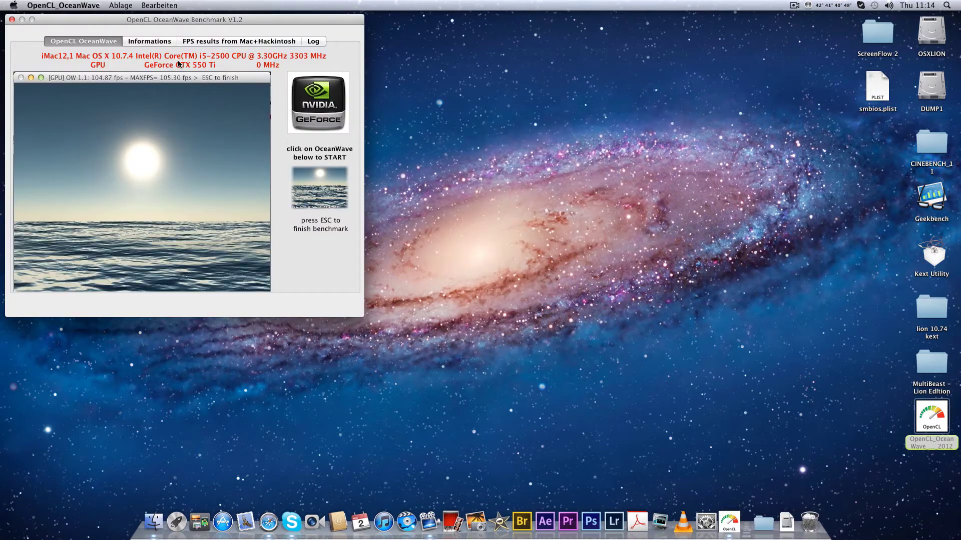
pyautogui.moveTo(186, 20); pyautogui.dragTo(489, 91)
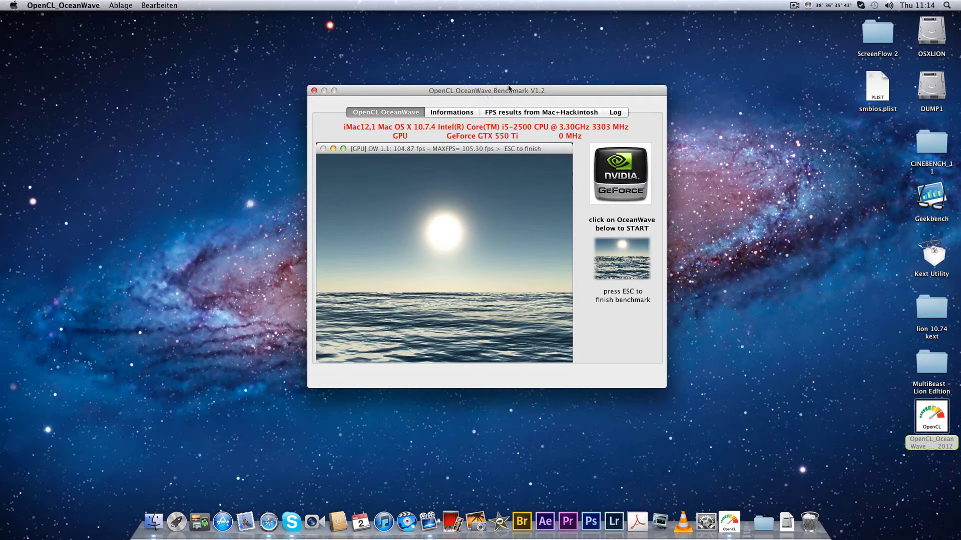
pyautogui.click(646, 254)
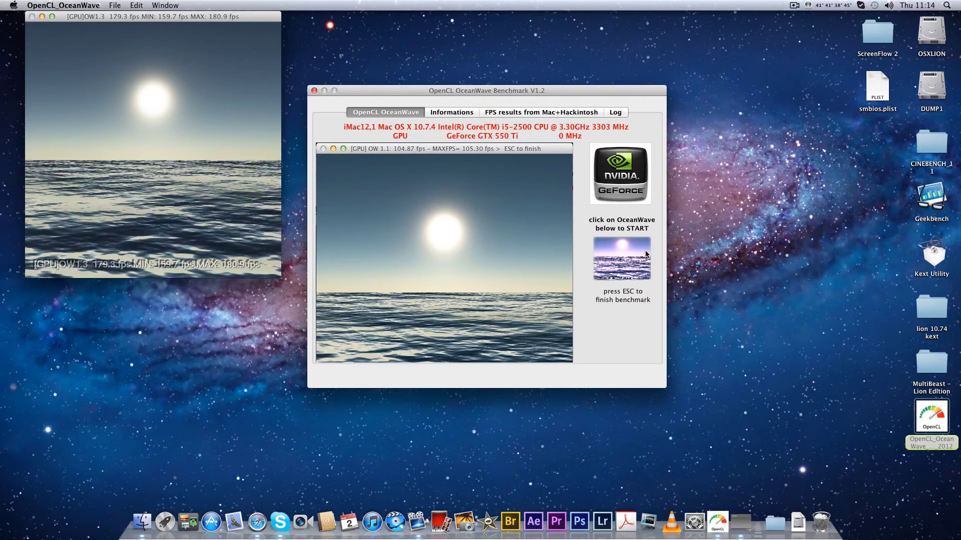
pyautogui.press('Escape')
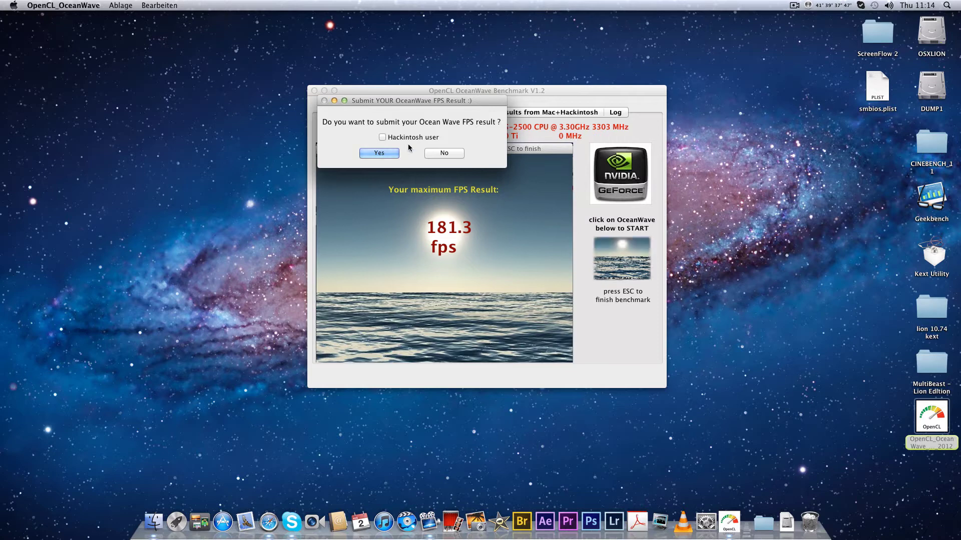
pyautogui.click(447, 153)
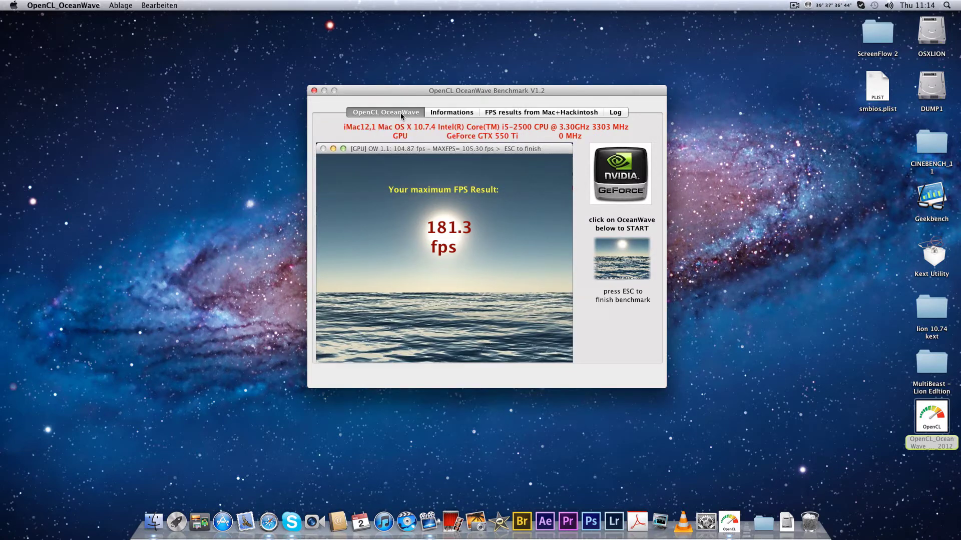
# - Run the benchmark again, decline submitting the 208.3 fps result, and quit the app
pyautogui.click(641, 264)
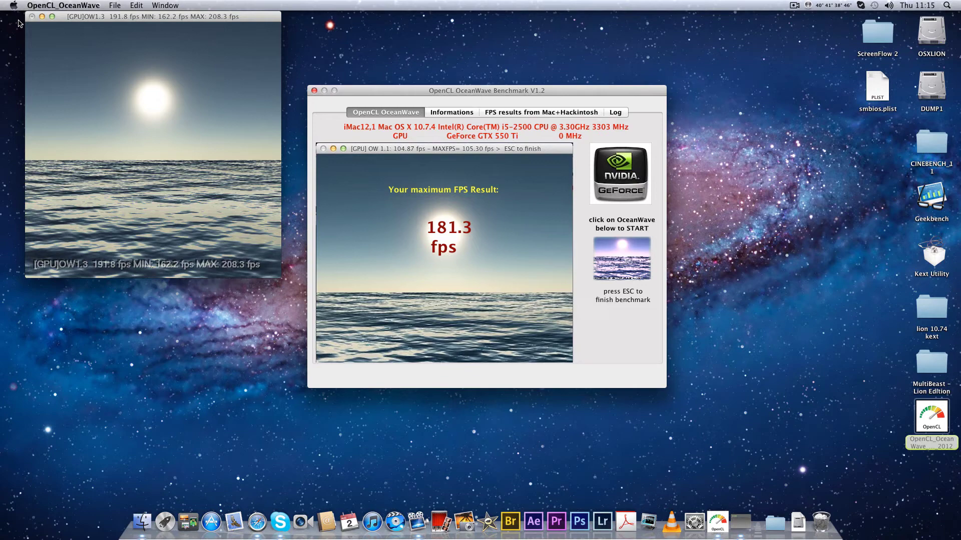
pyautogui.press('Escape')
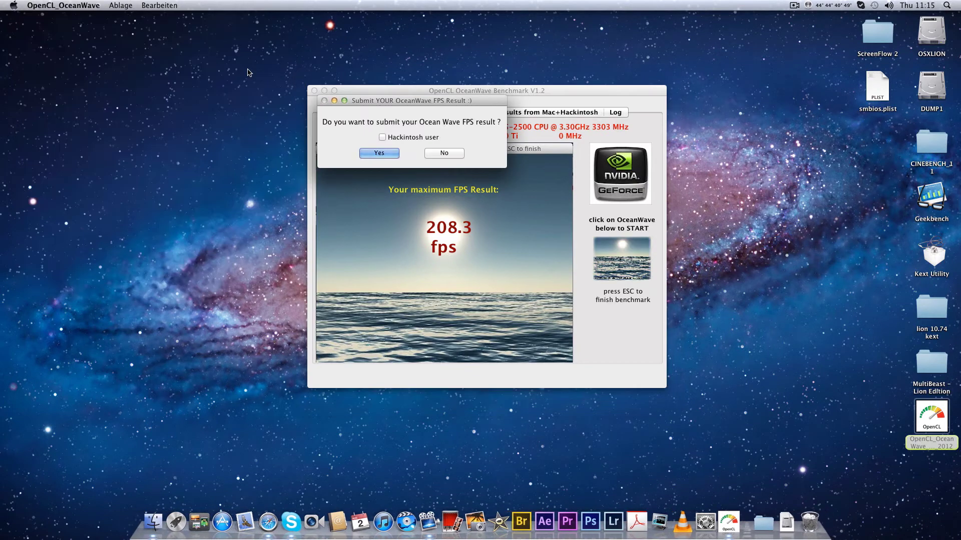
pyautogui.click(461, 154)
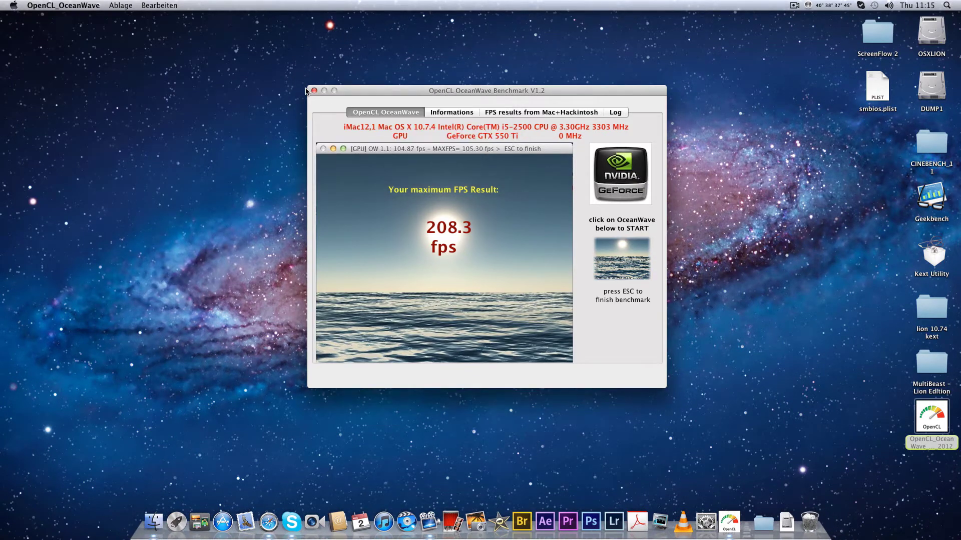
pyautogui.click(315, 90)
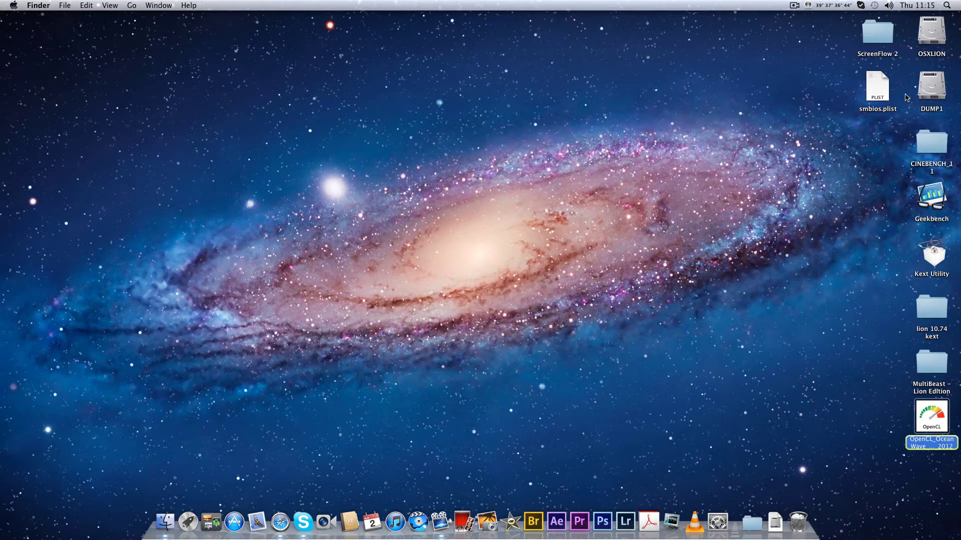
# - Browse OSXLION to System/Library/Extensions and select AppleGraphicsPowerManagement.kext
pyautogui.doubleClick(925, 32)
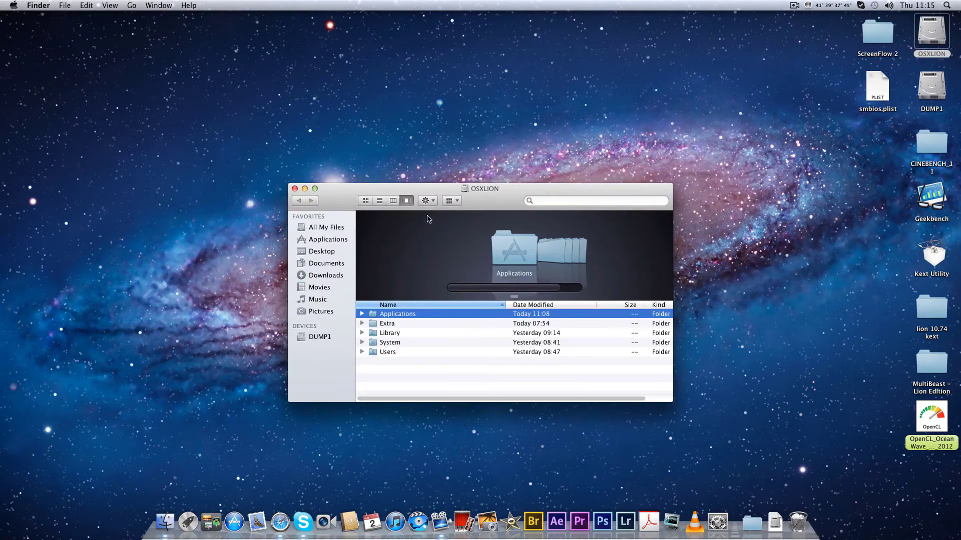
pyautogui.moveTo(423, 131); pyautogui.dragTo(421, 22)
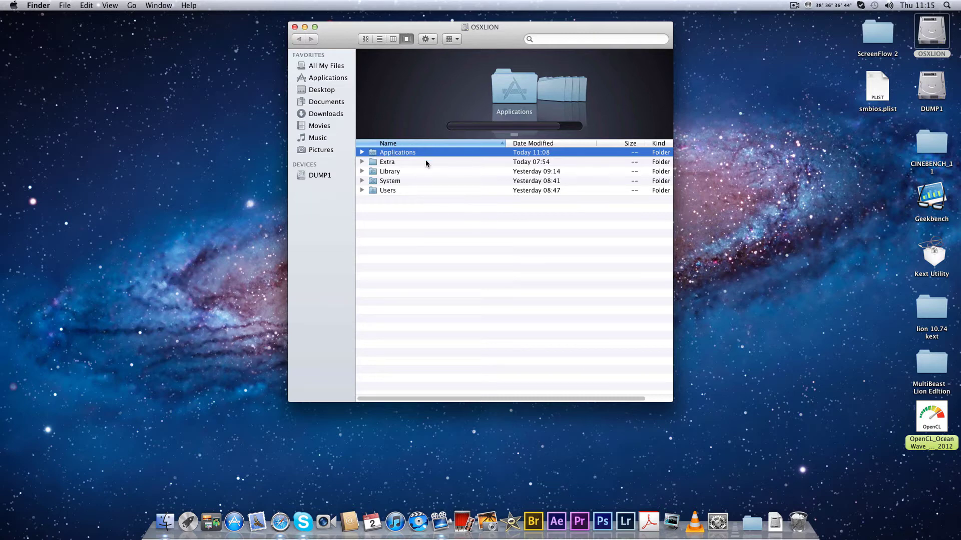
pyautogui.doubleClick(376, 181)
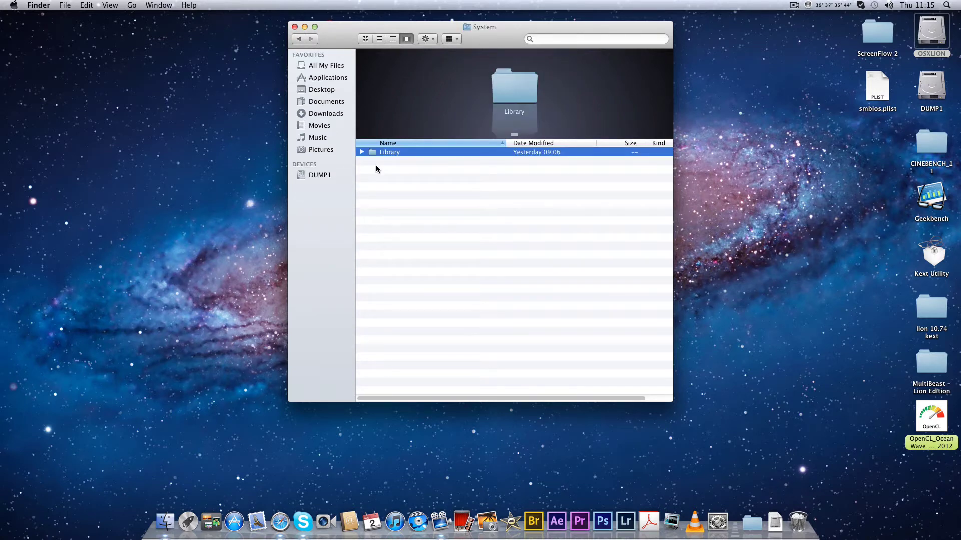
pyautogui.doubleClick(376, 152)
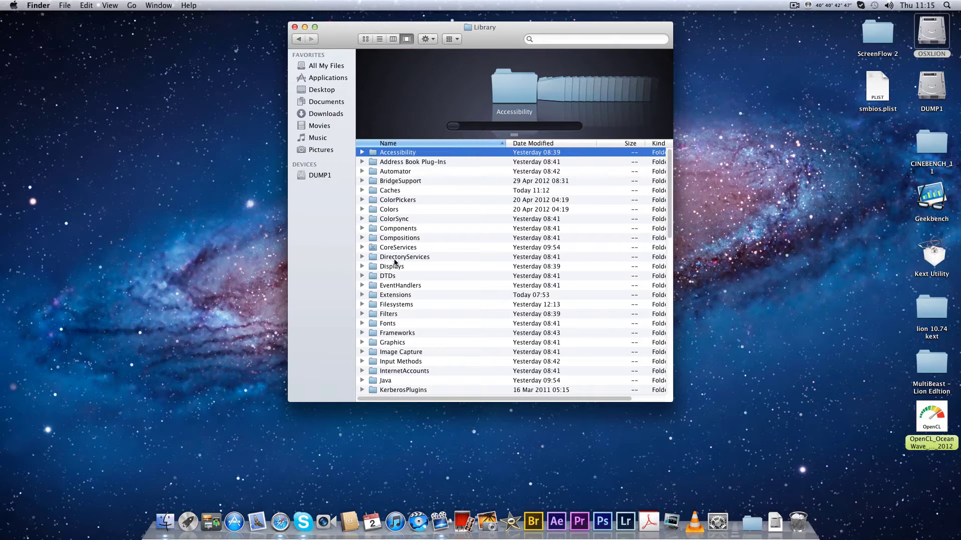
pyautogui.doubleClick(389, 295)
pyautogui.scroll(-1, 381, 301)
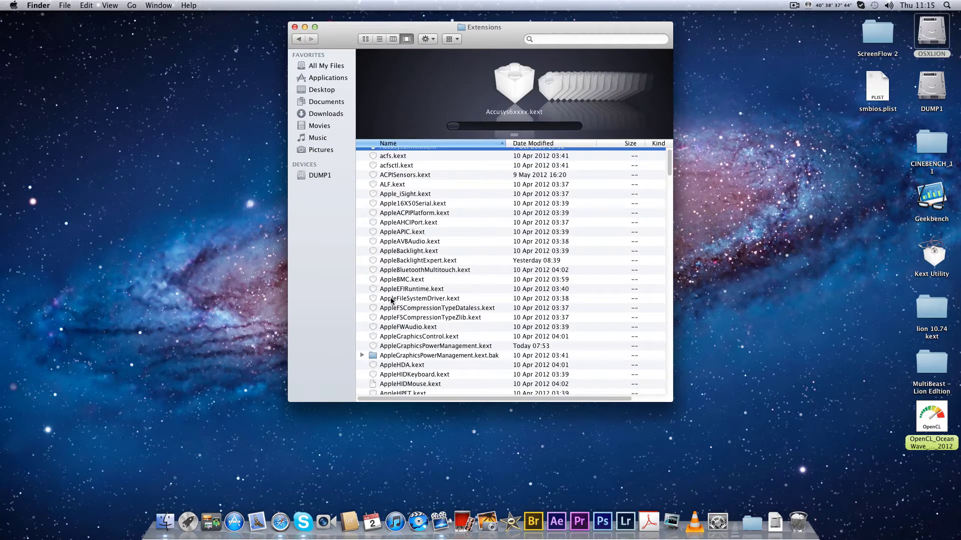
pyautogui.click(398, 348)
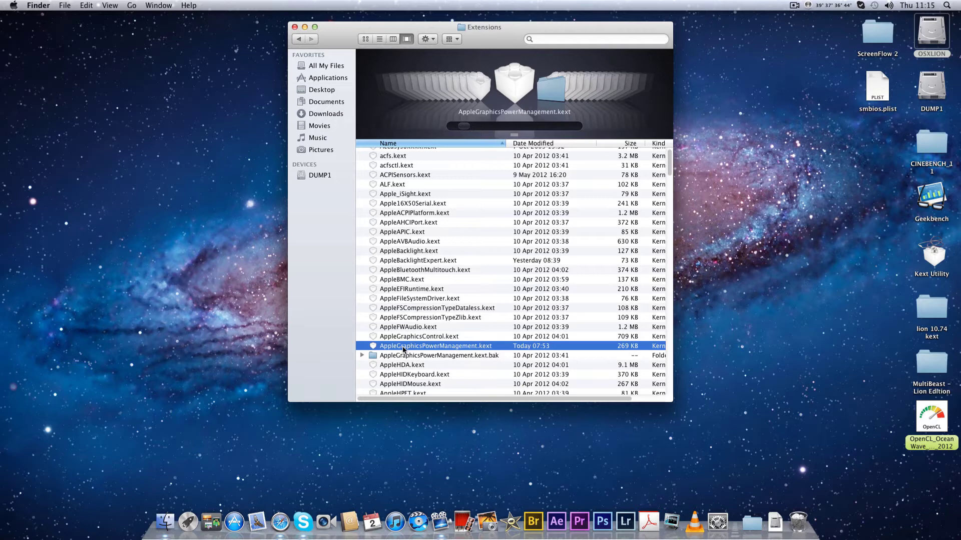
# - Show the kext's package contents, open its Contents folder, and select Info.plist
pyautogui.rightClick(404, 348)
pyautogui.click(428, 350)
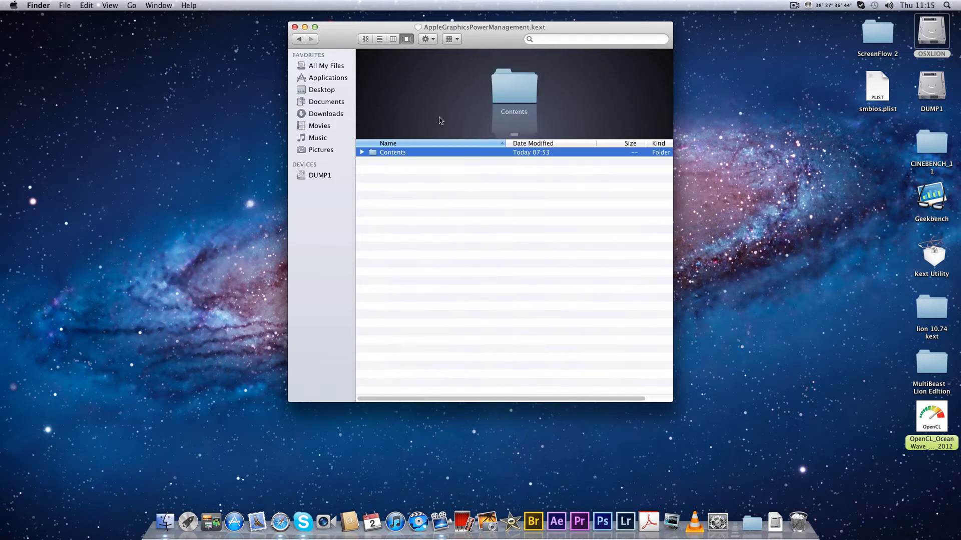
pyautogui.doubleClick(392, 154)
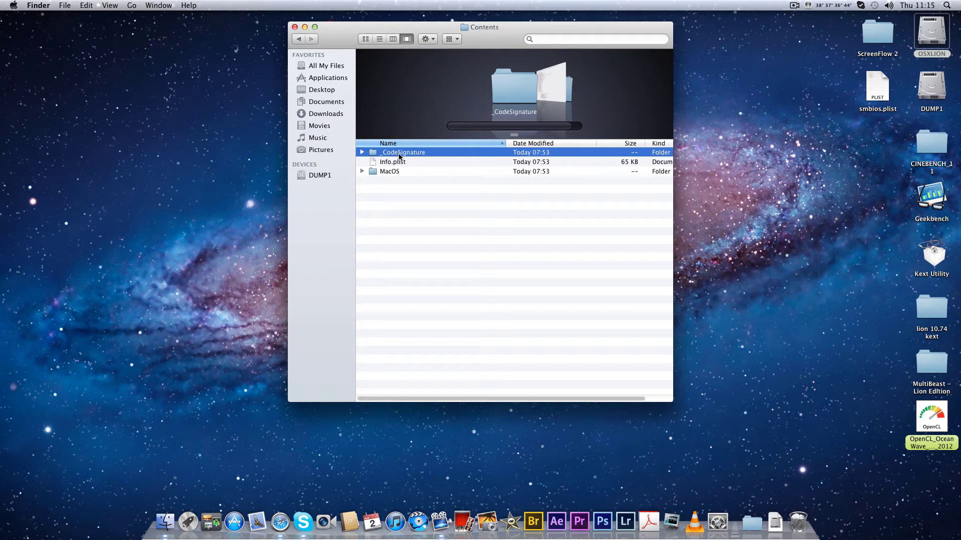
pyautogui.click(411, 162)
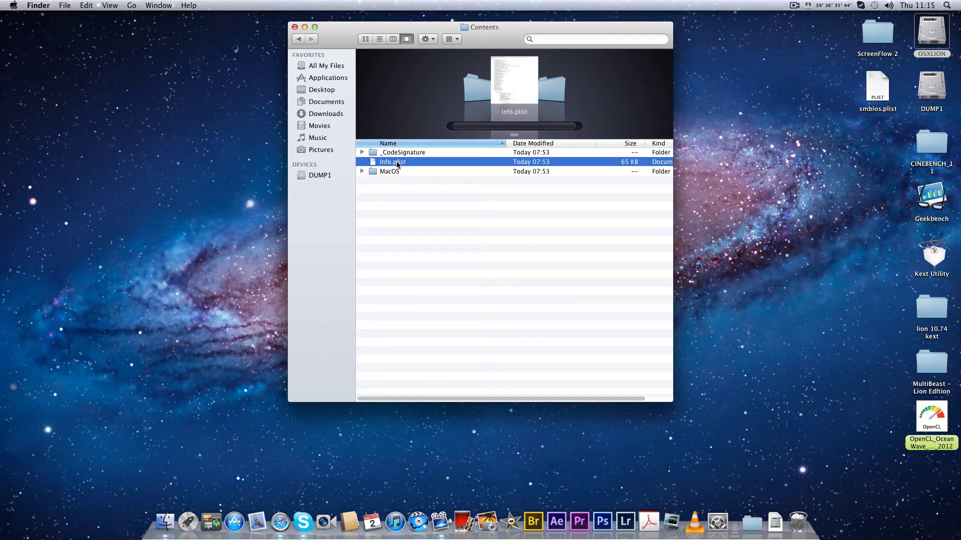
# - Open the kext's Info.plist in TextEdit and enlarge its window
pyautogui.doubleClick(396, 162)
pyautogui.moveTo(311, 42); pyautogui.dragTo(570, 19)
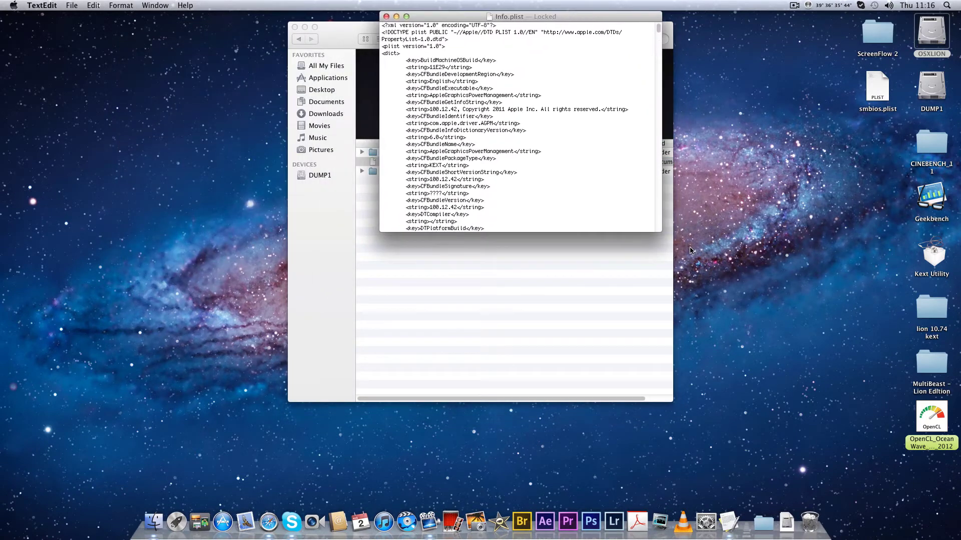
pyautogui.moveTo(649, 230); pyautogui.dragTo(662, 264)
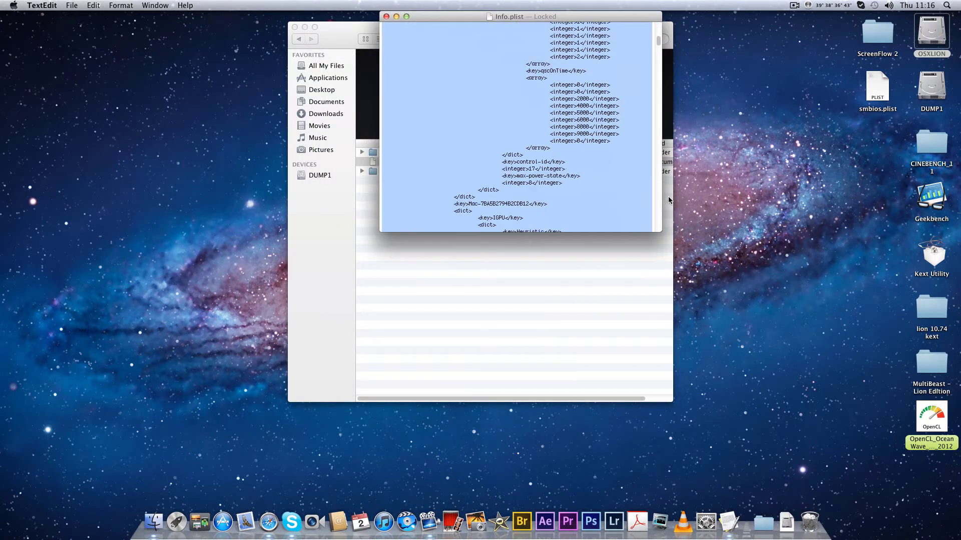
pyautogui.moveTo(660, 230); pyautogui.dragTo(842, 428)
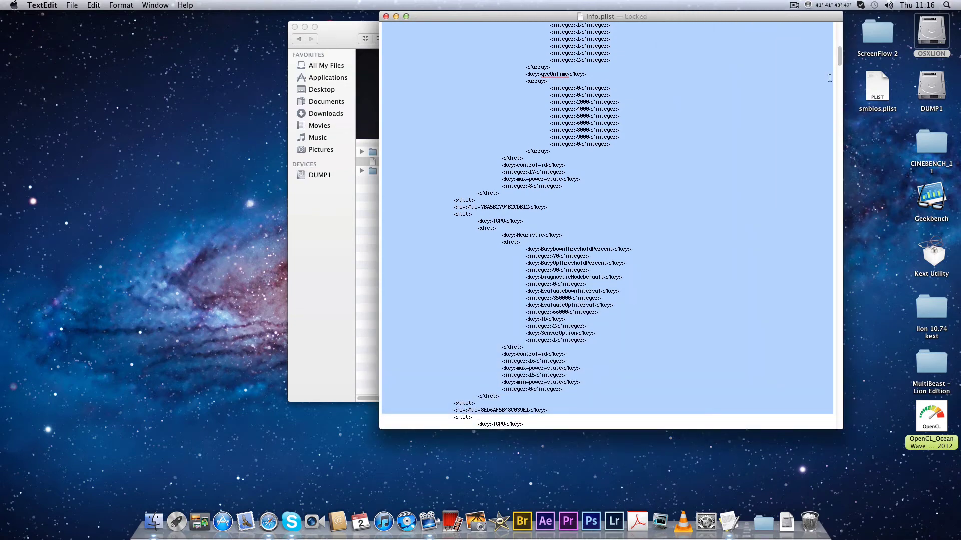
pyautogui.click(840, 59)
pyautogui.moveTo(840, 58); pyautogui.dragTo(836, 388)
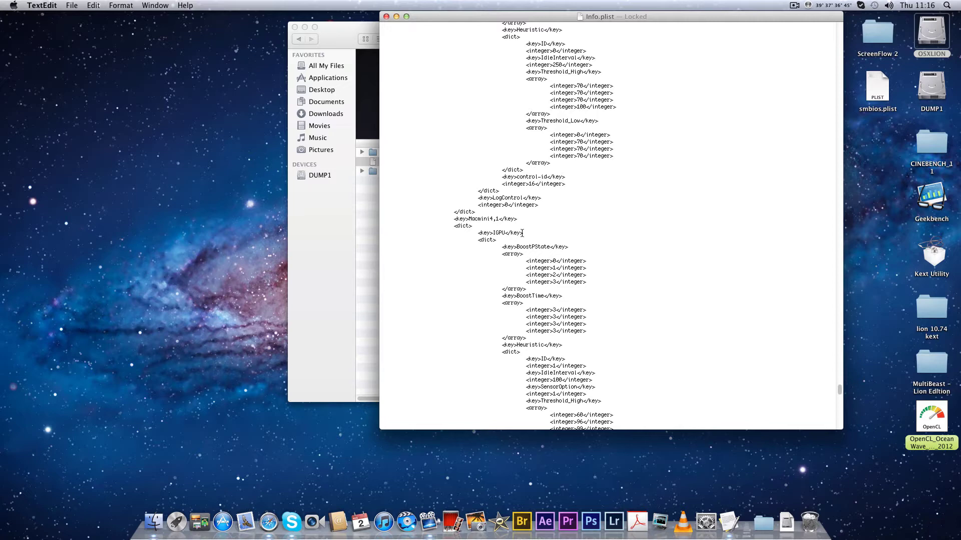
# - Scroll from the Macmini4,1 line down to the iMac11,x and iMac12,1 entries
pyautogui.click(493, 218)
pyautogui.scroll(-15, 490, 217)
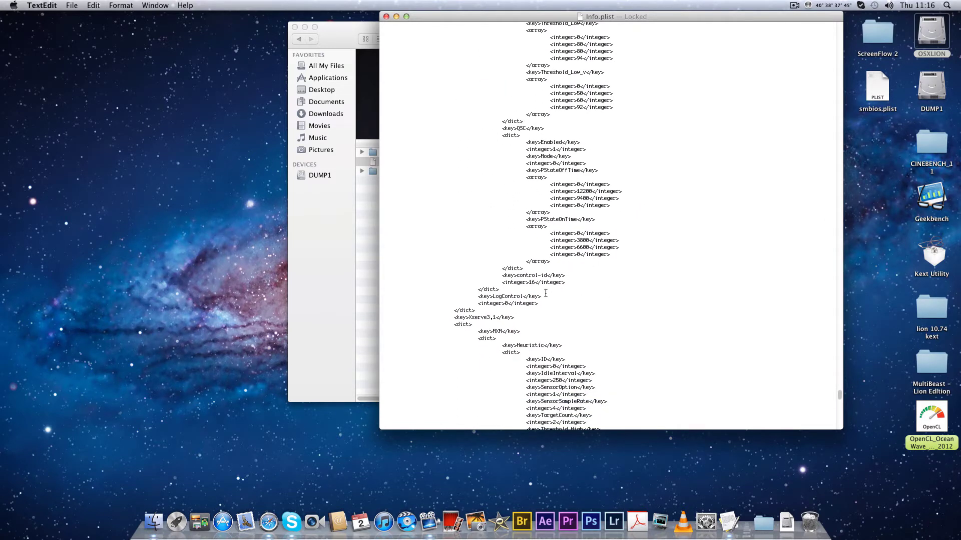
pyautogui.scroll(-10, 469, 324)
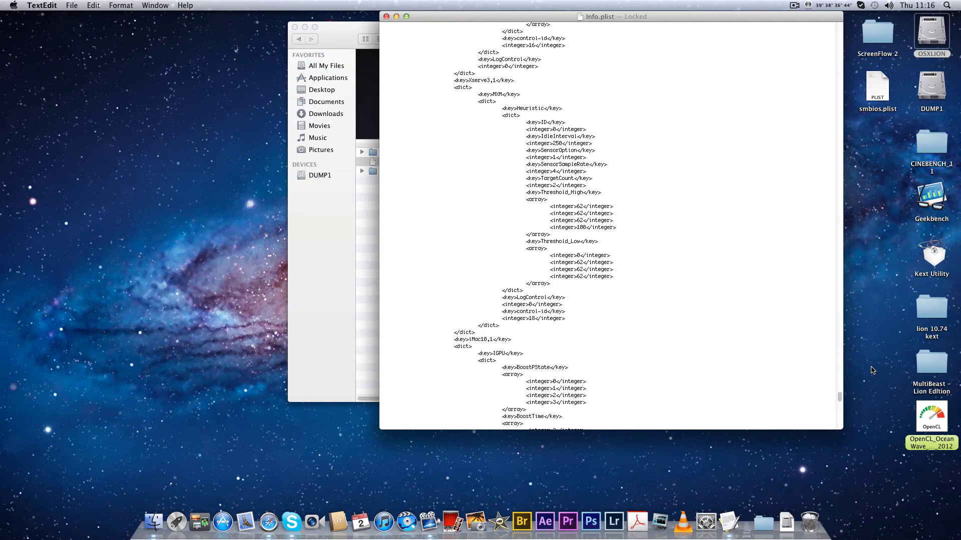
pyautogui.moveTo(841, 398); pyautogui.dragTo(840, 407)
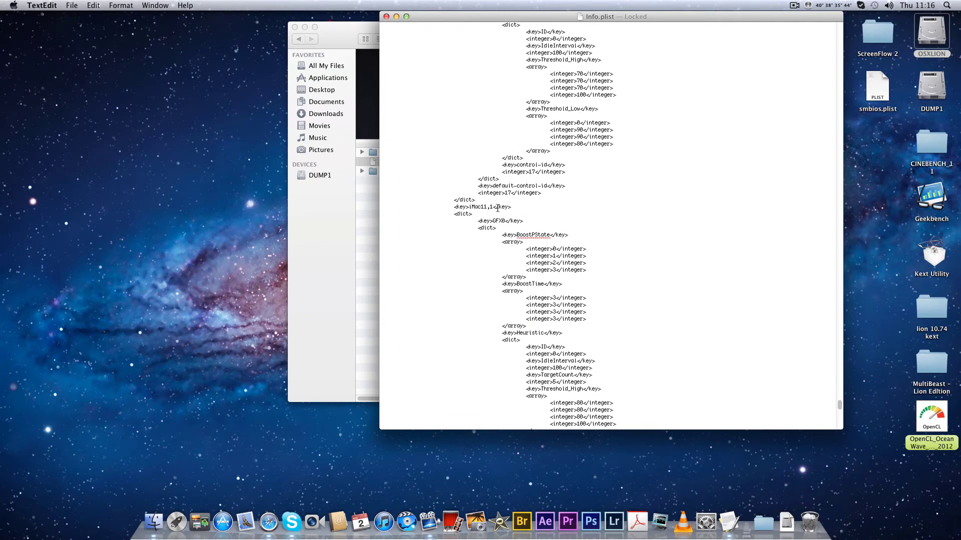
pyautogui.moveTo(497, 207); pyautogui.dragTo(453, 206)
pyautogui.scroll(-10, 506, 250)
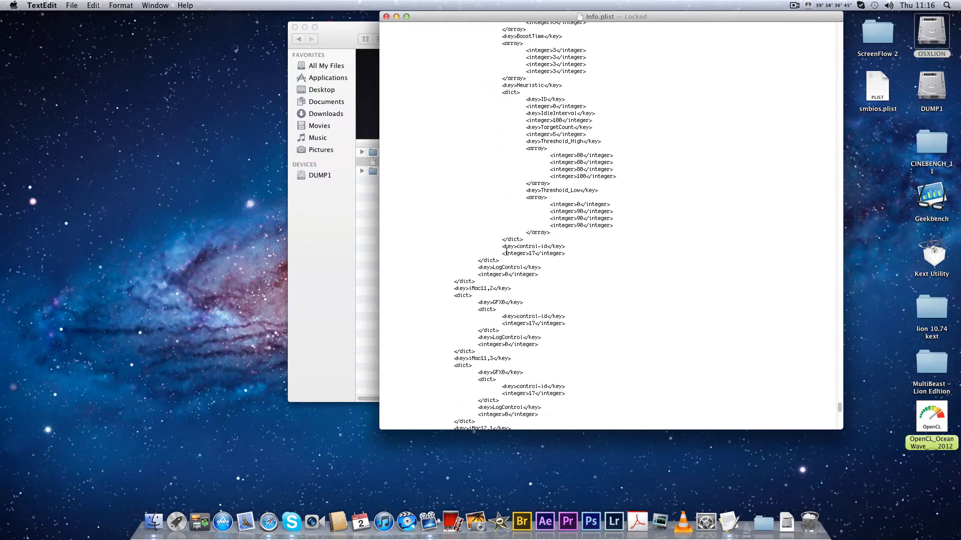
pyautogui.scroll(-4, 510, 250)
pyautogui.moveTo(497, 234); pyautogui.dragTo(428, 233)
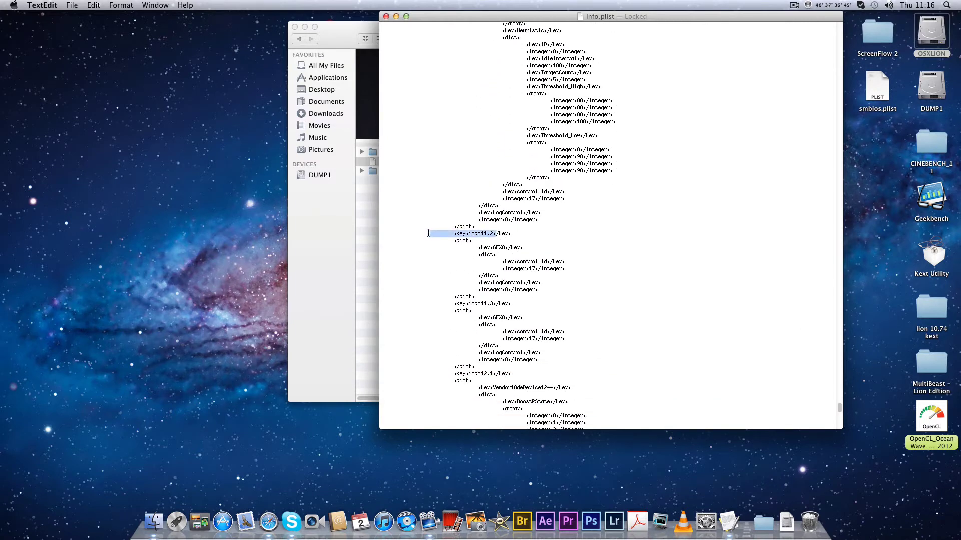
pyautogui.scroll(-7, 449, 253)
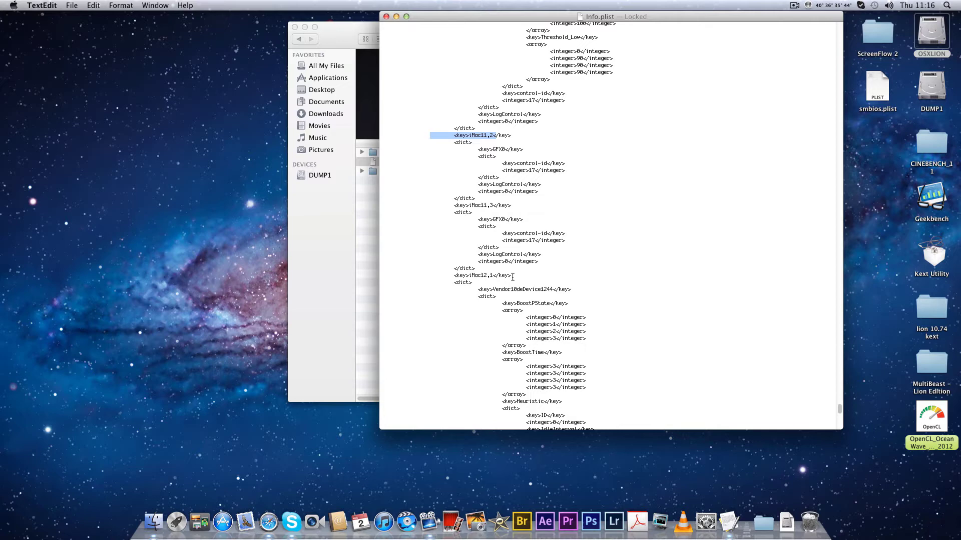
pyautogui.moveTo(512, 277); pyautogui.dragTo(437, 273)
pyautogui.scroll(-4, 454, 286)
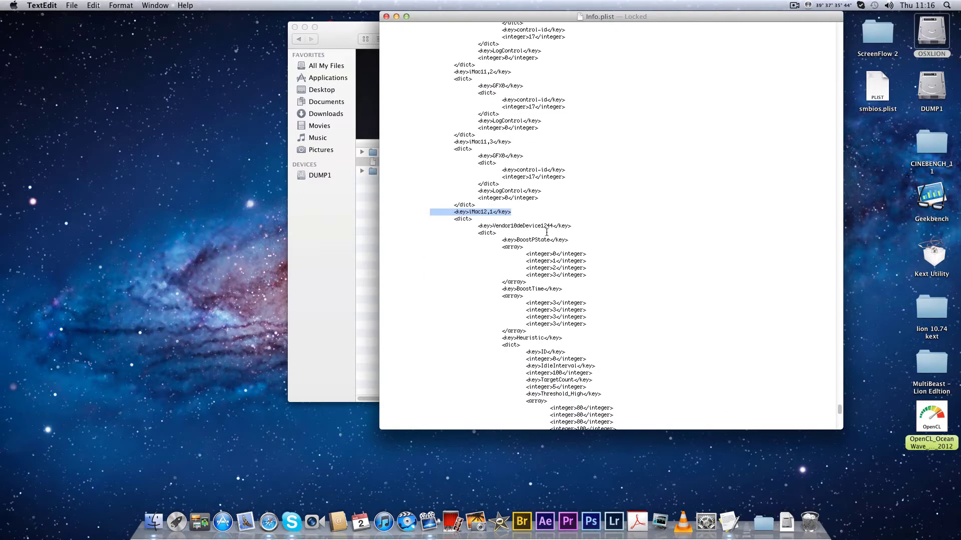
pyautogui.moveTo(579, 226); pyautogui.dragTo(552, 227)
pyautogui.click(498, 226)
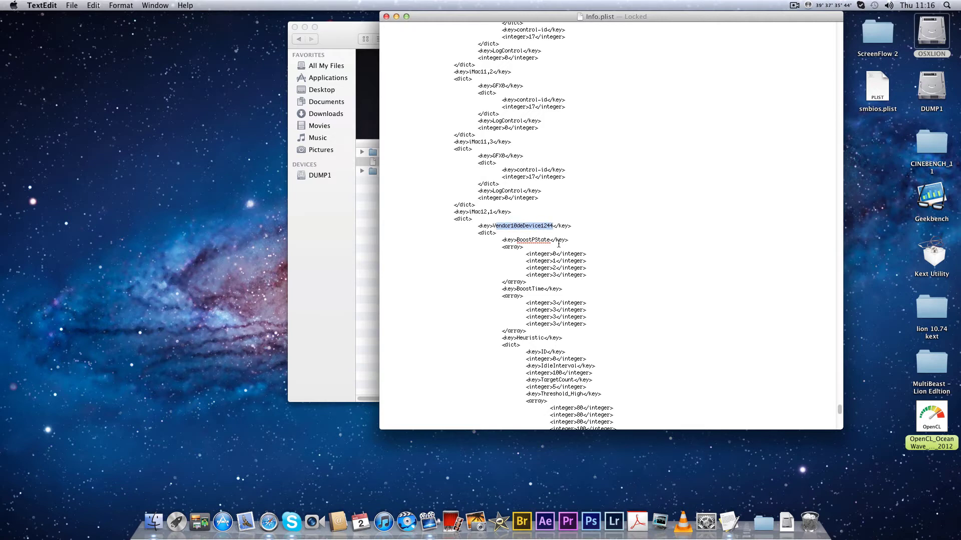
pyautogui.click(550, 198)
pyautogui.moveTo(553, 226); pyautogui.dragTo(503, 228)
# - Place Info.plist and Finder side by side, then open AppleGraphicsPowerManagement.kext.bak's Contents folder
pyautogui.moveTo(621, 17); pyautogui.dragTo(284, 25)
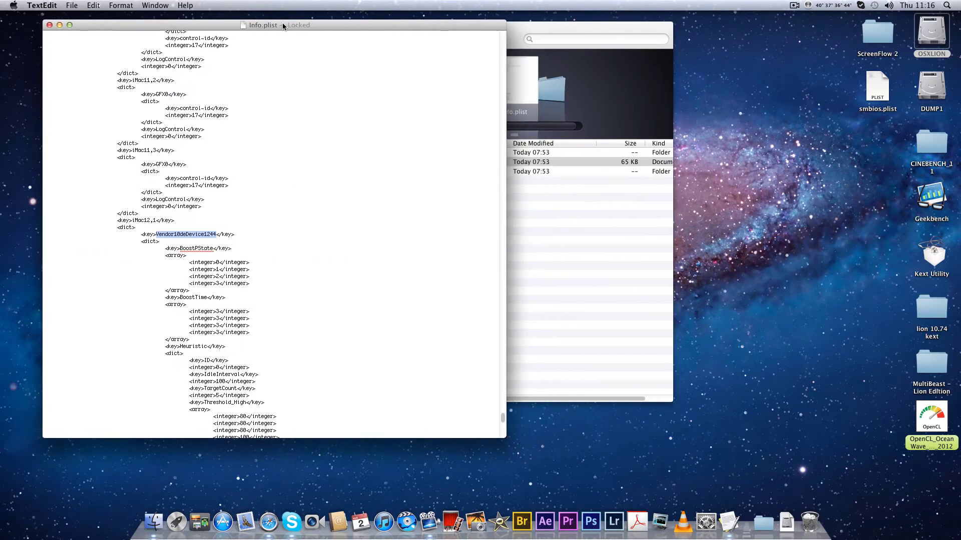
pyautogui.moveTo(536, 25); pyautogui.dragTo(802, 37)
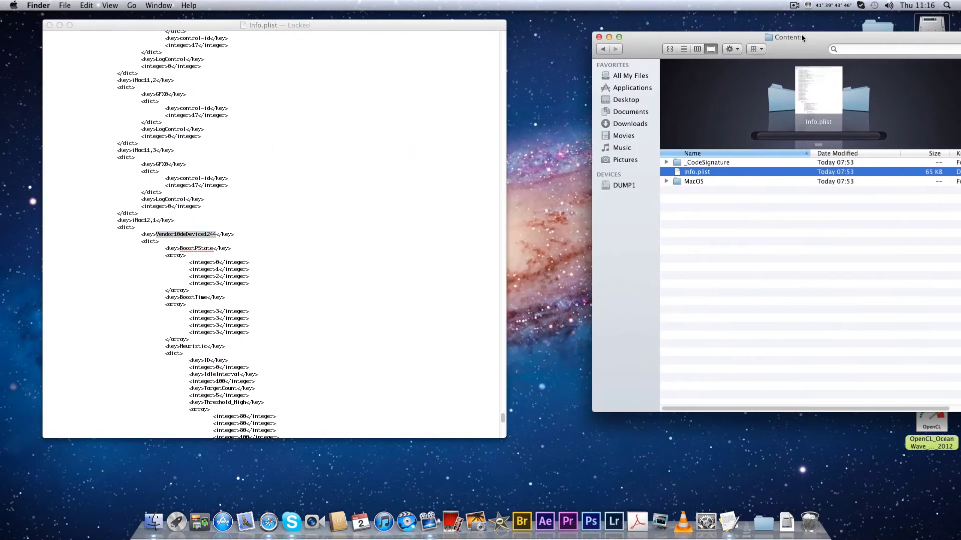
pyautogui.click(602, 49)
pyautogui.click(603, 49)
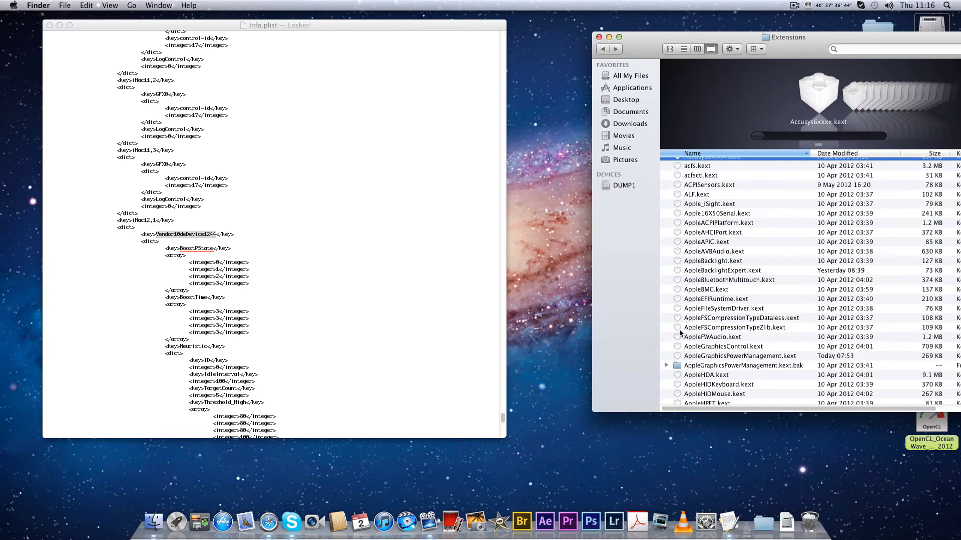
pyautogui.doubleClick(691, 365)
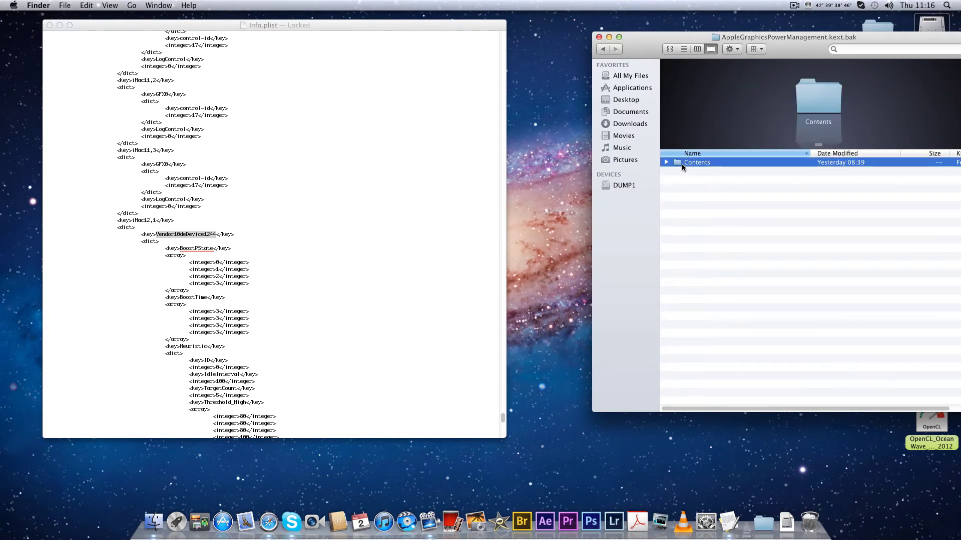
pyautogui.doubleClick(682, 163)
pyautogui.moveTo(782, 44); pyautogui.dragTo(708, 32)
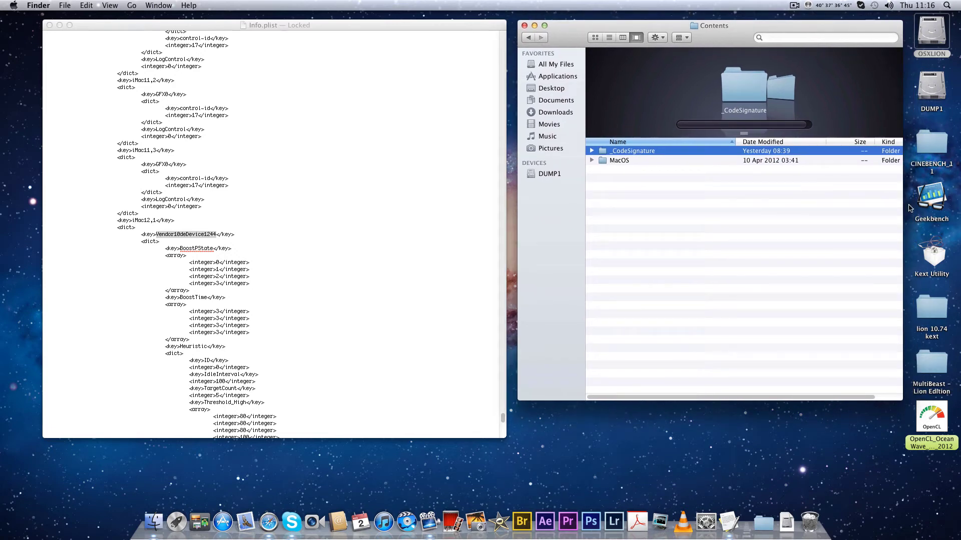
# - On the DUMP1 drive, browse through osx stuff into the mac new shit folder
pyautogui.doubleClick(931, 90)
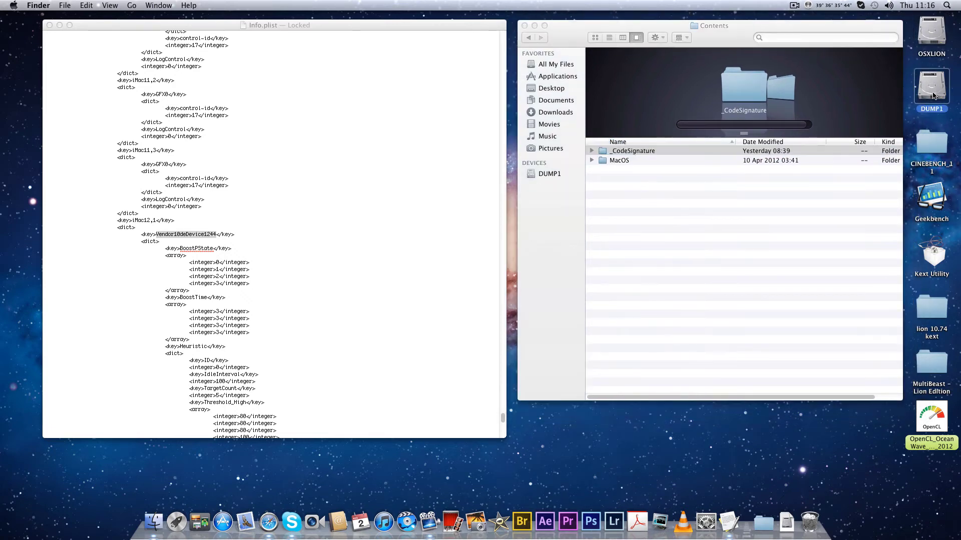
pyautogui.click(313, 219)
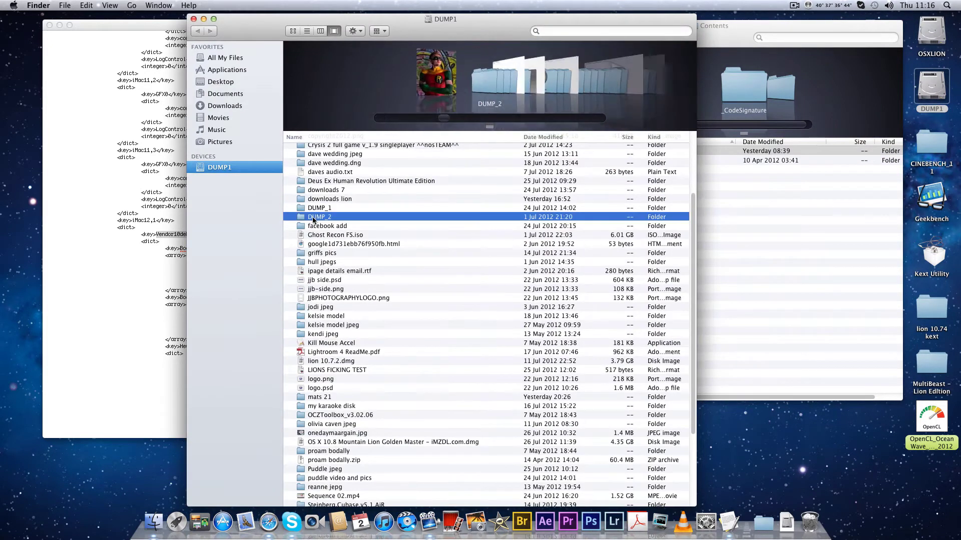
pyautogui.doubleClick(329, 347)
pyautogui.doubleClick(317, 345)
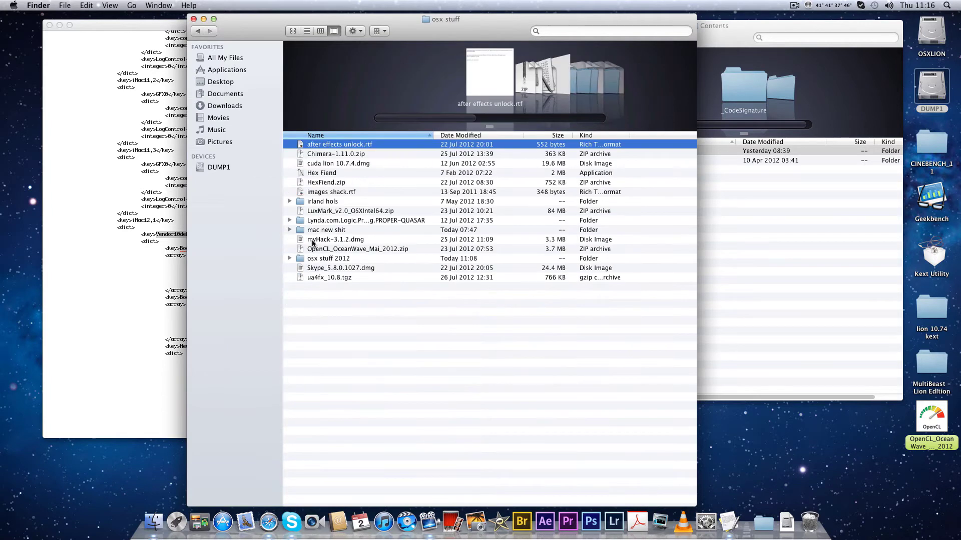
pyautogui.click(313, 260)
pyautogui.doubleClick(313, 260)
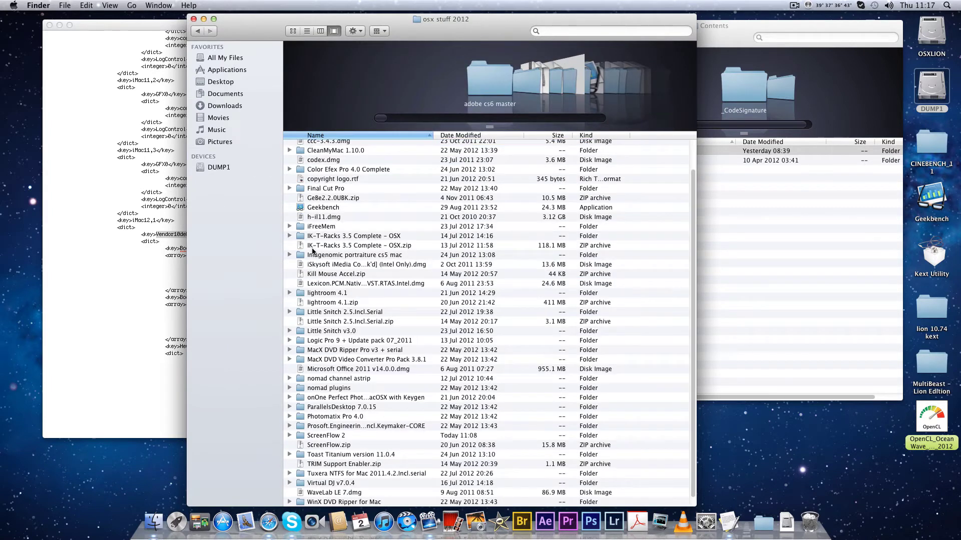
pyautogui.click(198, 31)
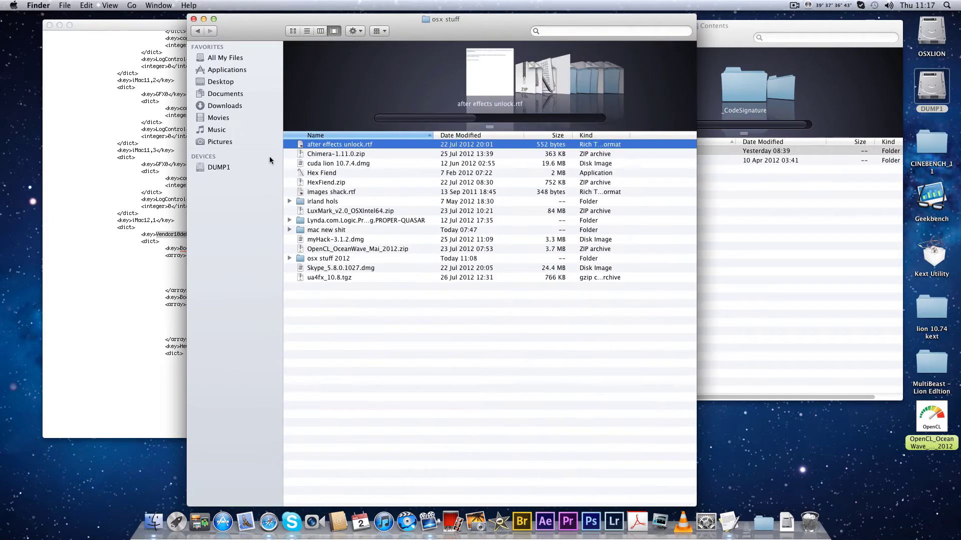
pyautogui.doubleClick(317, 230)
# - Run ShowAllFiles and choose SHOW to make hidden files visible
pyautogui.click(320, 192)
pyautogui.doubleClick(319, 192)
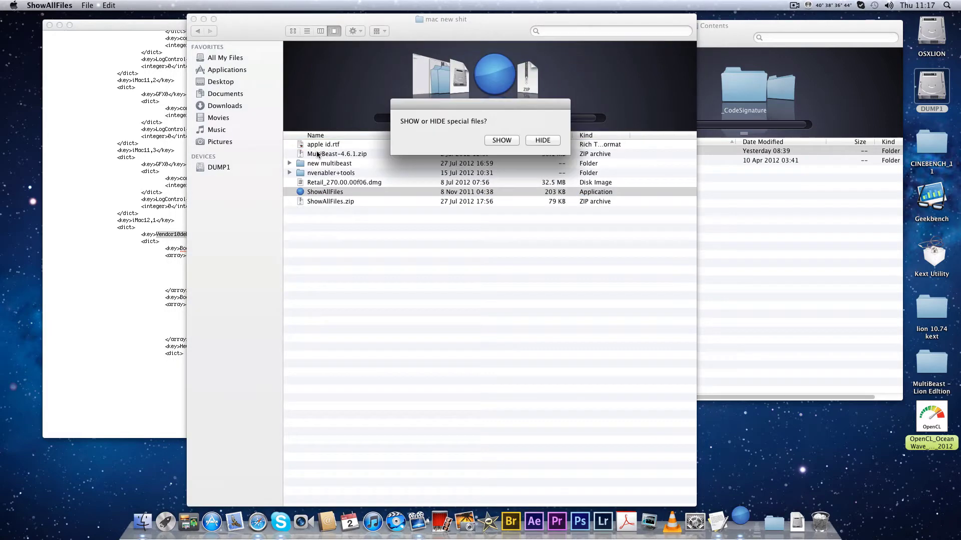
pyautogui.click(507, 140)
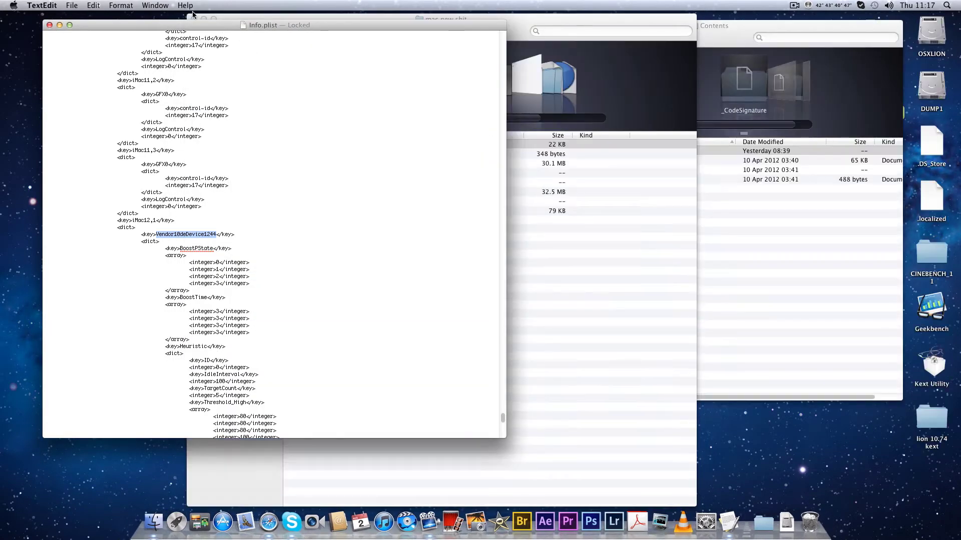
pyautogui.click(762, 139)
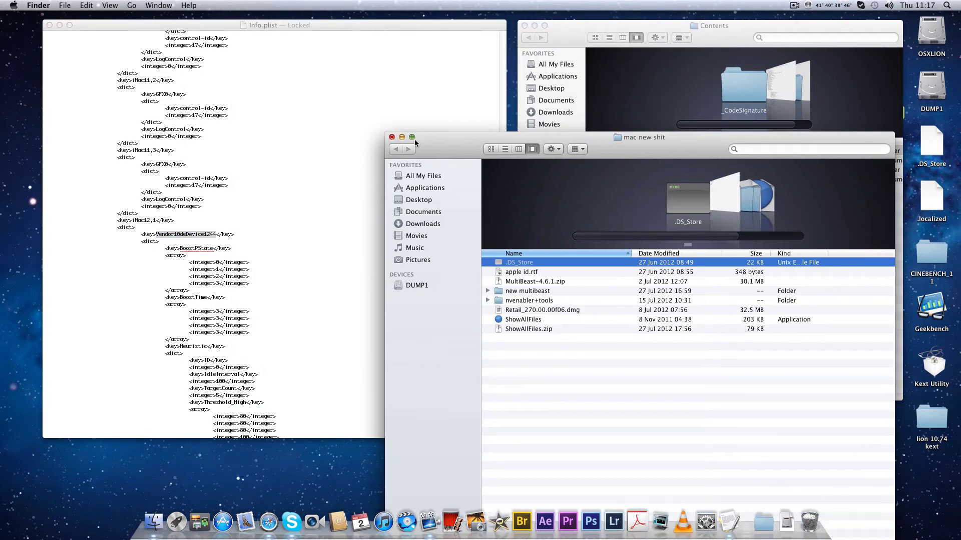
pyautogui.moveTo(450, 149); pyautogui.dragTo(599, 513)
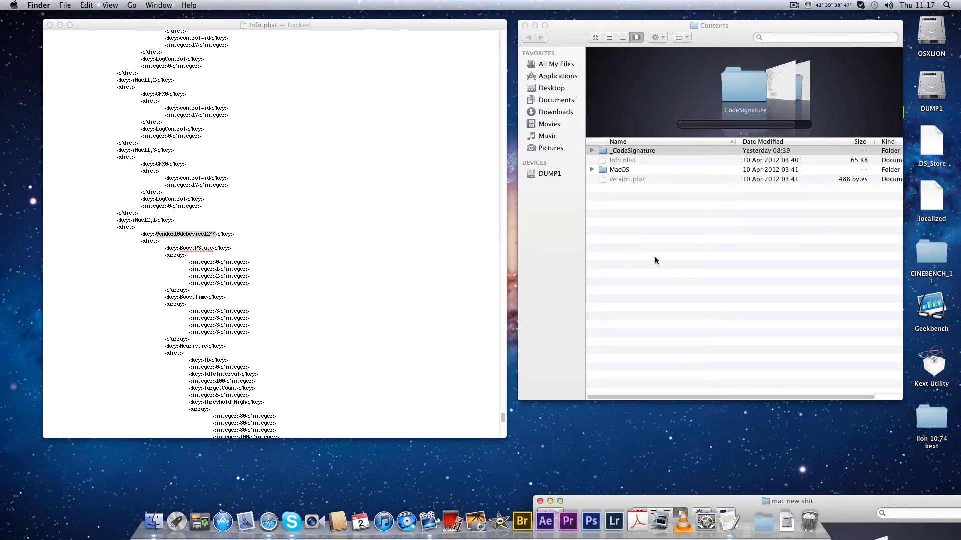
# - Open the Contents folder's Info.plist with TextEdit and place it at the upper right
pyautogui.click(624, 155)
pyautogui.click(624, 160)
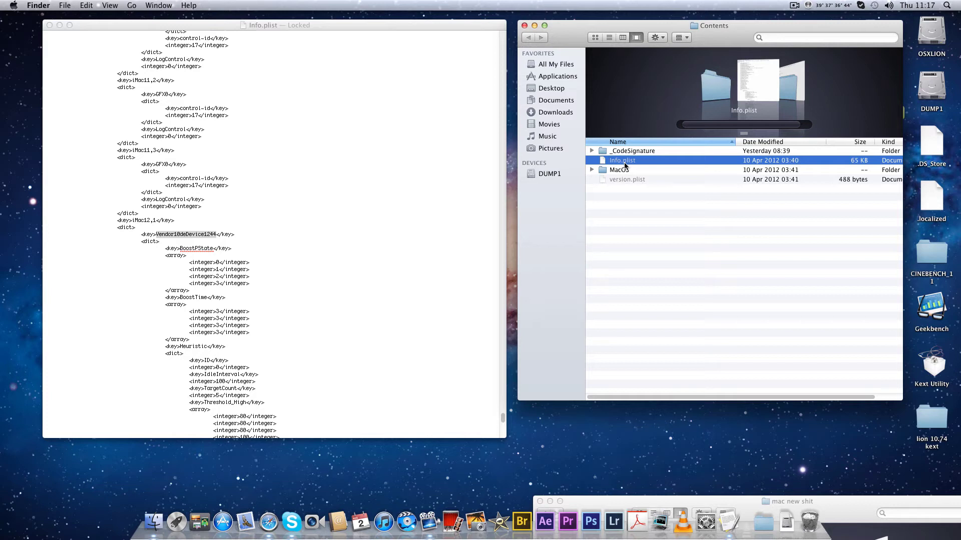
pyautogui.rightClick(616, 163)
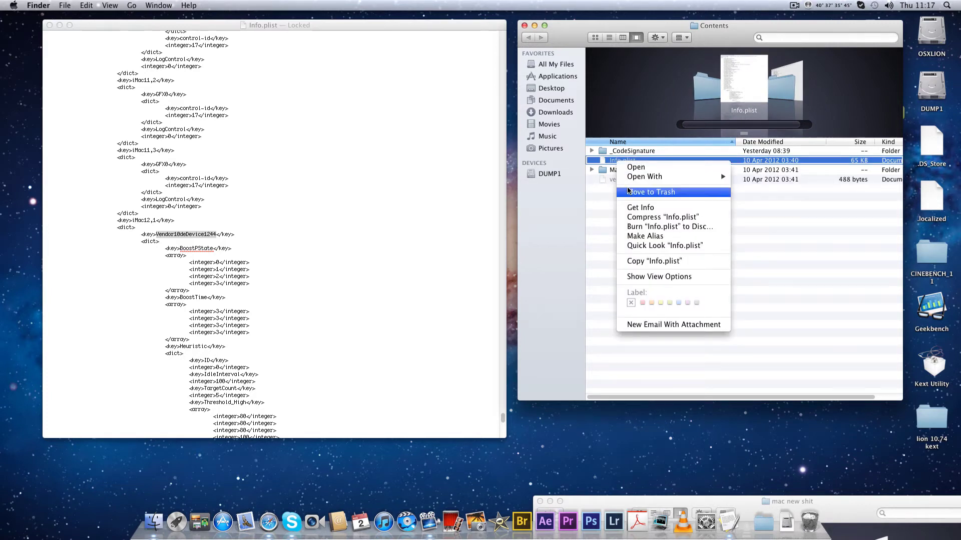
pyautogui.moveTo(643, 176)
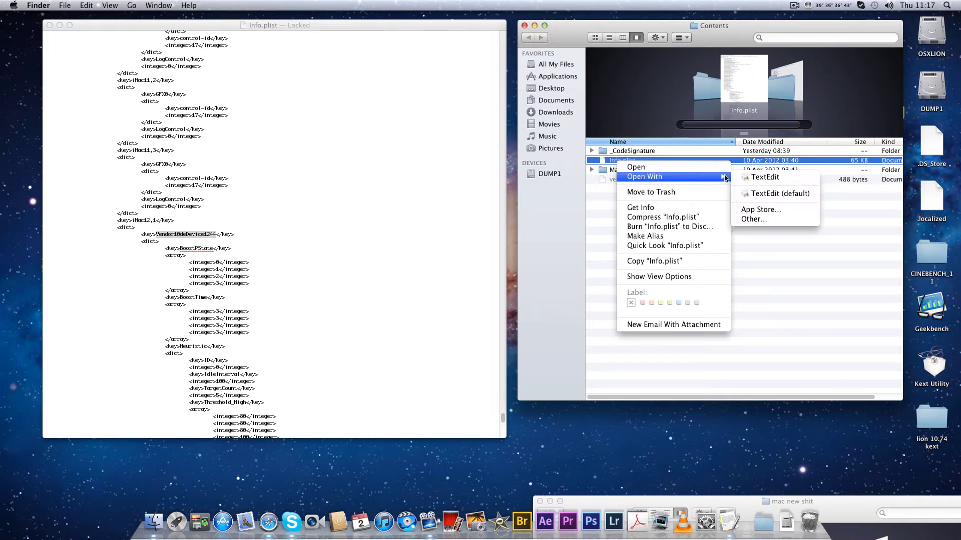
pyautogui.click(756, 177)
pyautogui.moveTo(333, 52); pyautogui.dragTo(764, 28)
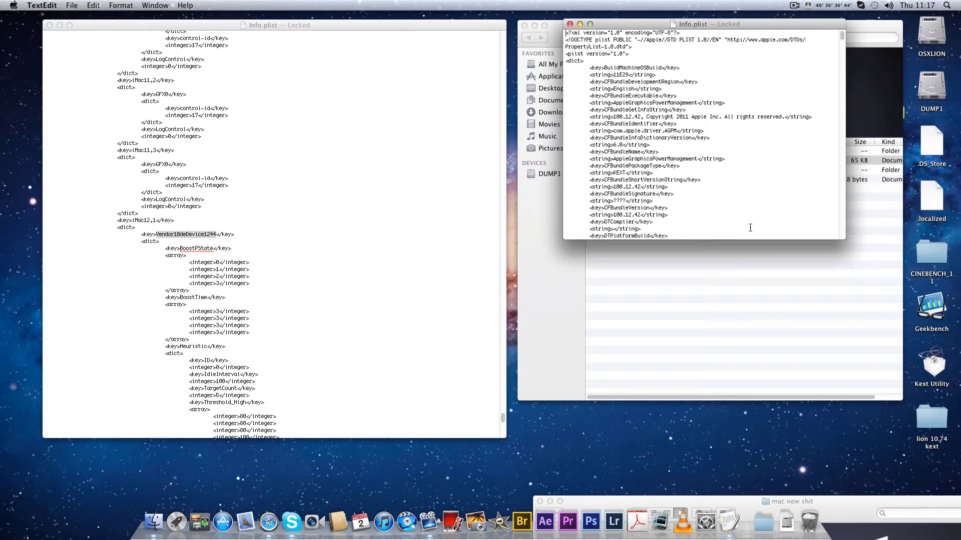
# - Make the second Info.plist window taller and wider, then shift it slightly left
pyautogui.moveTo(749, 238); pyautogui.dragTo(752, 439)
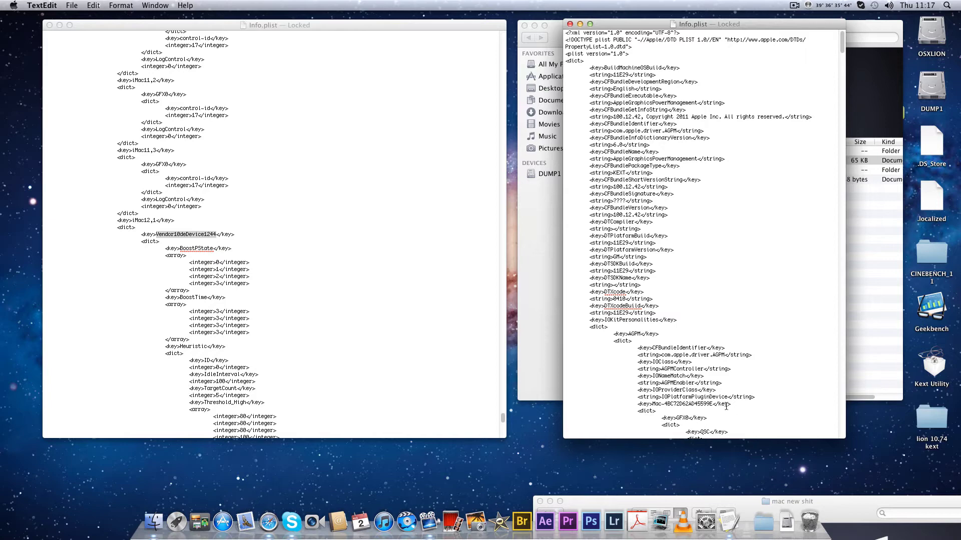
pyautogui.moveTo(846, 260); pyautogui.dragTo(943, 261)
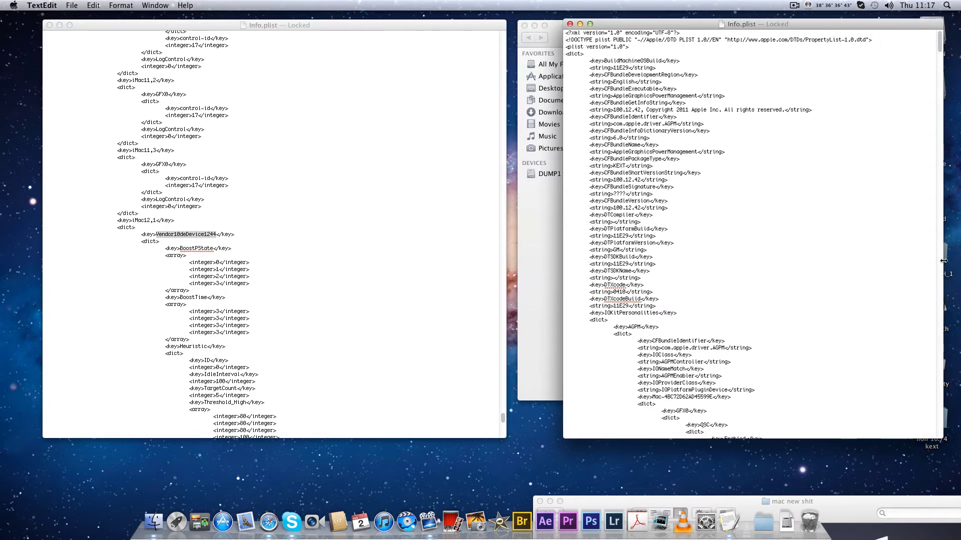
pyautogui.moveTo(854, 23); pyautogui.dragTo(818, 25)
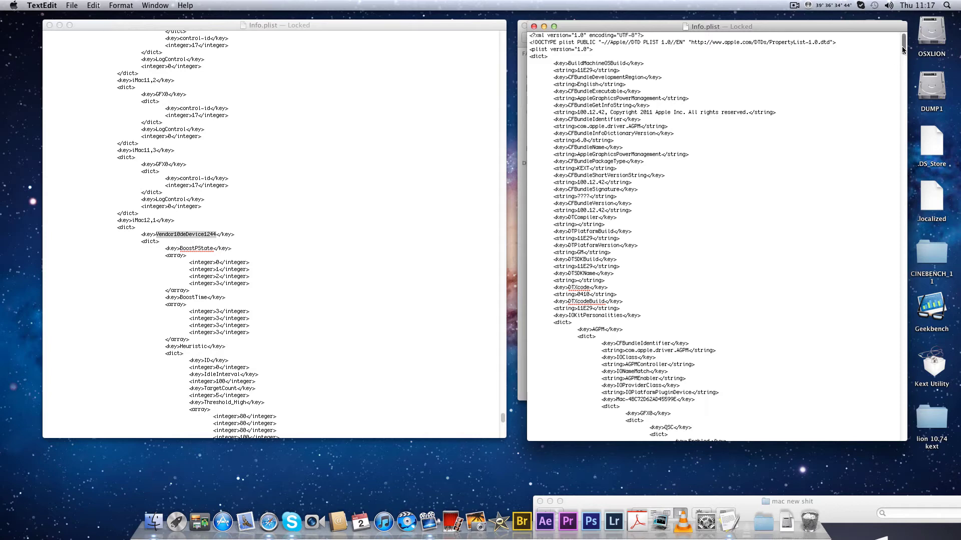
# - Scroll the second Info.plist down to its iMac12,1 entry
pyautogui.scroll(-20, 893, 299)
pyautogui.scroll(-6, 890, 371)
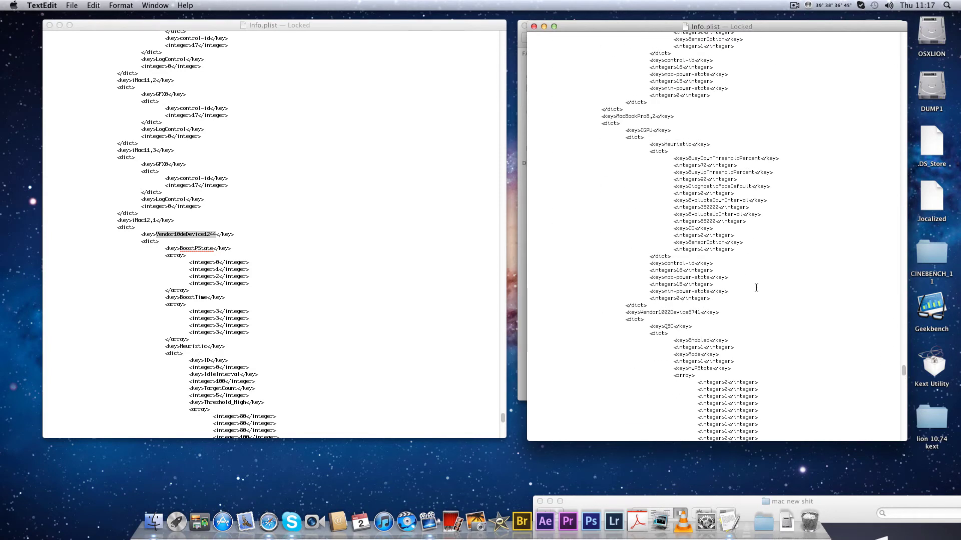
pyautogui.scroll(-12, 756, 283)
pyautogui.scroll(-12, 756, 284)
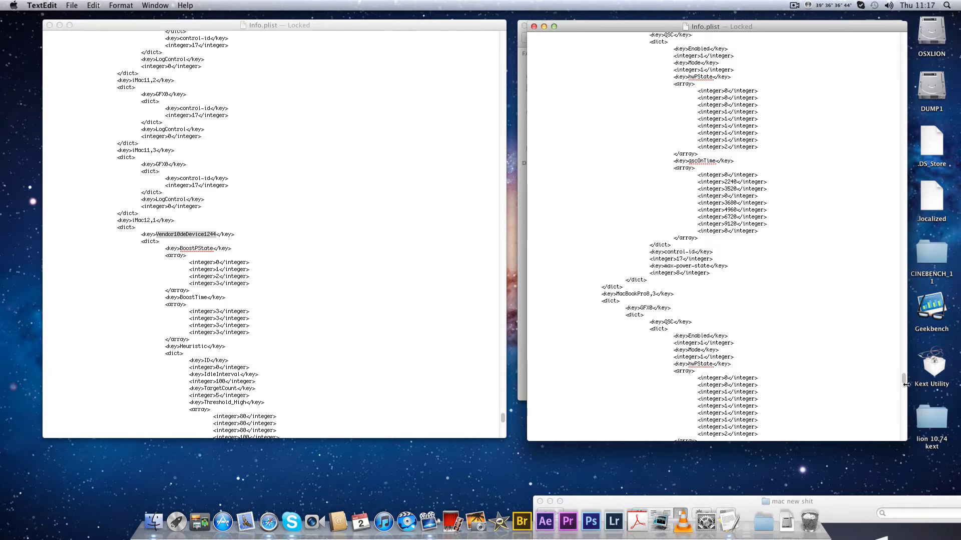
pyautogui.moveTo(903, 379); pyautogui.dragTo(904, 420)
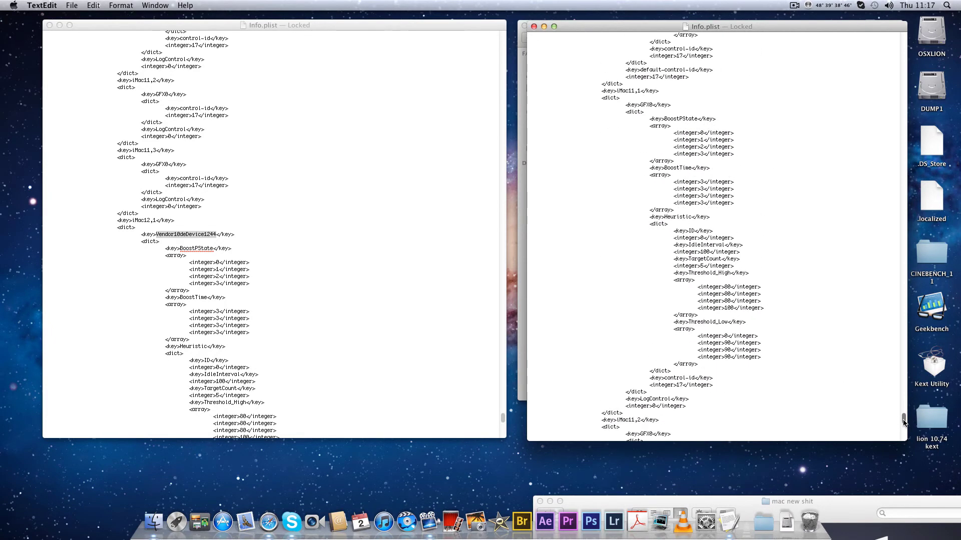
pyautogui.scroll(-9, 793, 304)
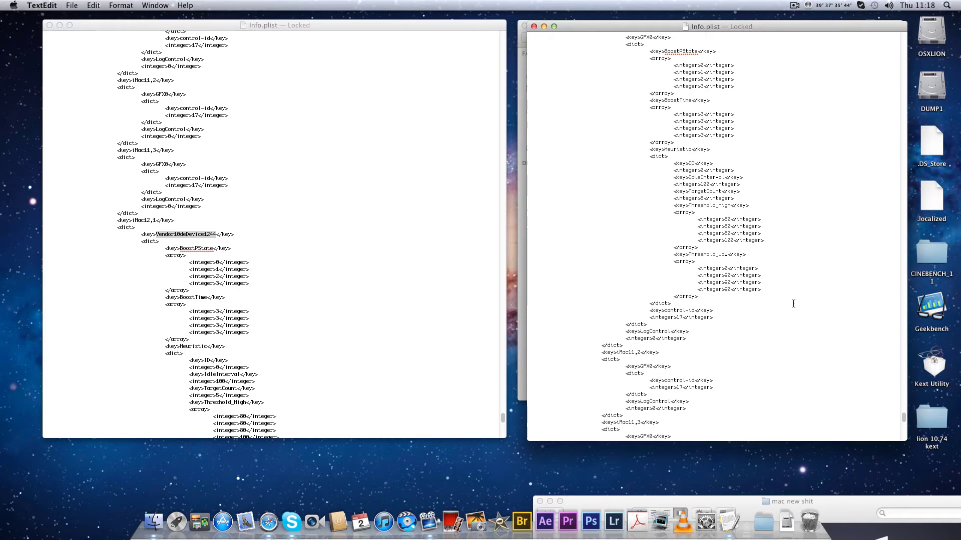
pyautogui.scroll(-15, 794, 301)
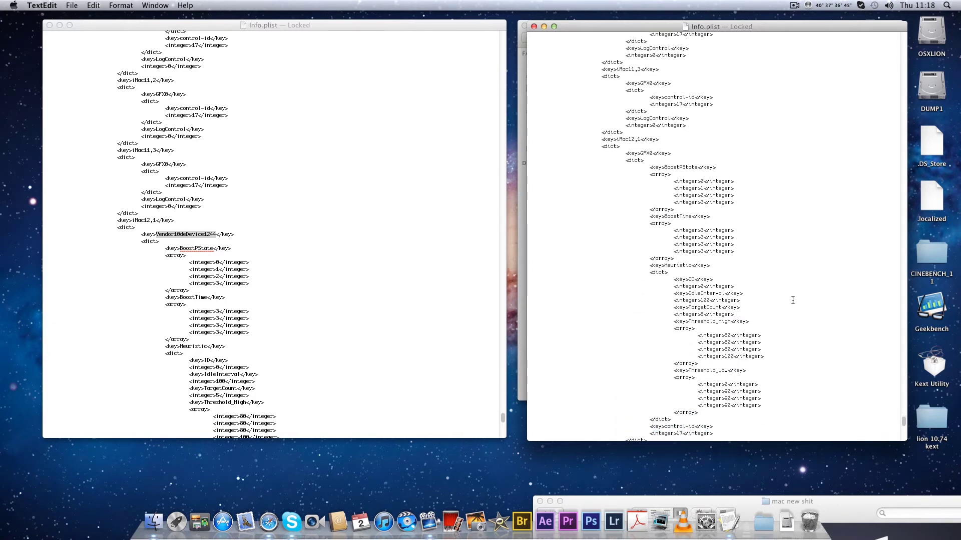
pyautogui.scroll(3, 793, 300)
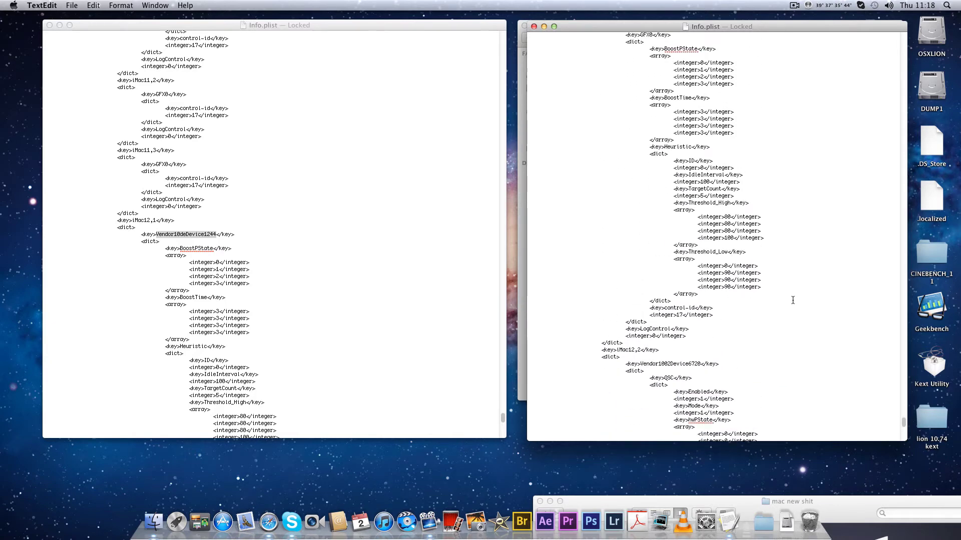
pyautogui.scroll(3, 793, 300)
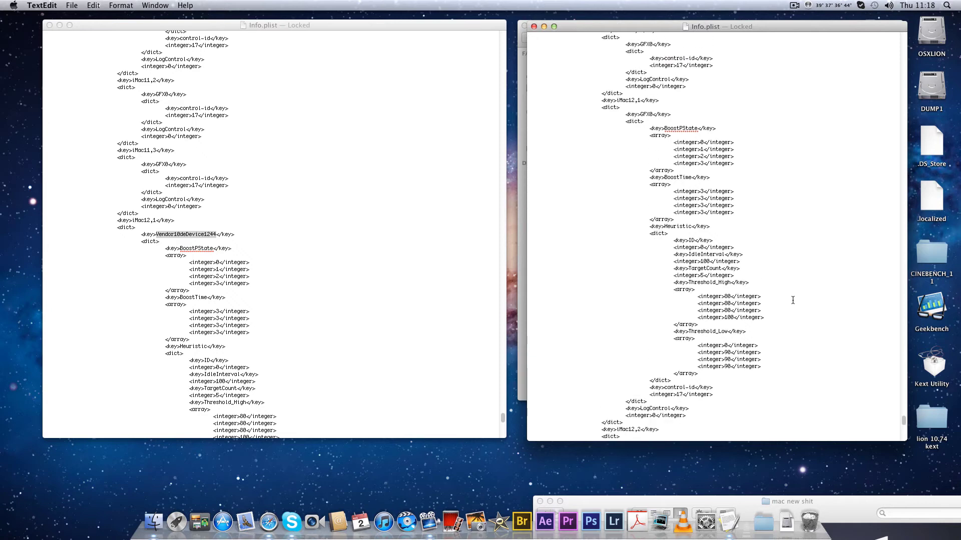
# - Move the second Info.plist window down-left and select the GFX0 key under iMac12,1
pyautogui.moveTo(558, 25); pyautogui.dragTo(339, 149)
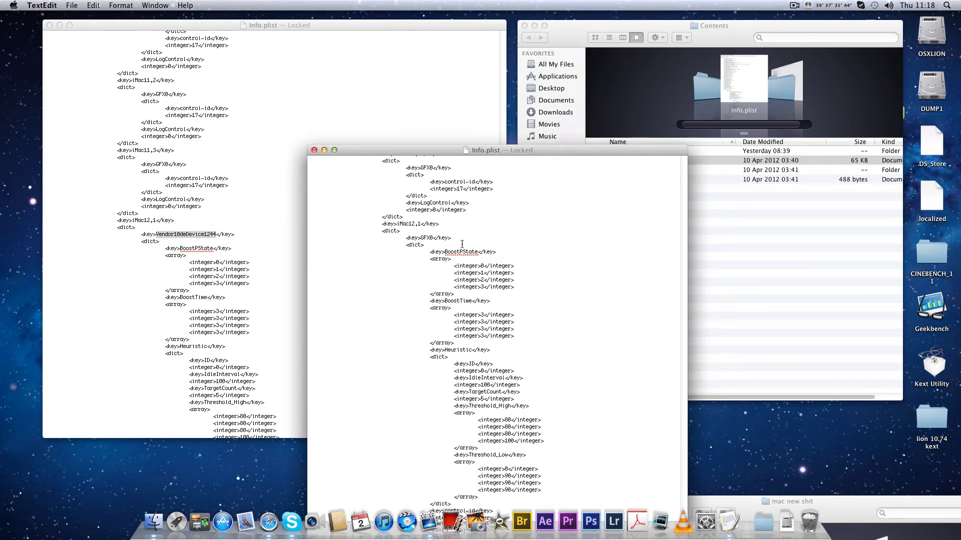
pyautogui.moveTo(462, 244); pyautogui.dragTo(269, 234)
pyautogui.click(466, 220)
pyautogui.moveTo(411, 152)
pyautogui.mouseDown()
pyautogui.moveTo(404, 129)
pyautogui.moveTo(403, 151)
pyautogui.mouseUp()
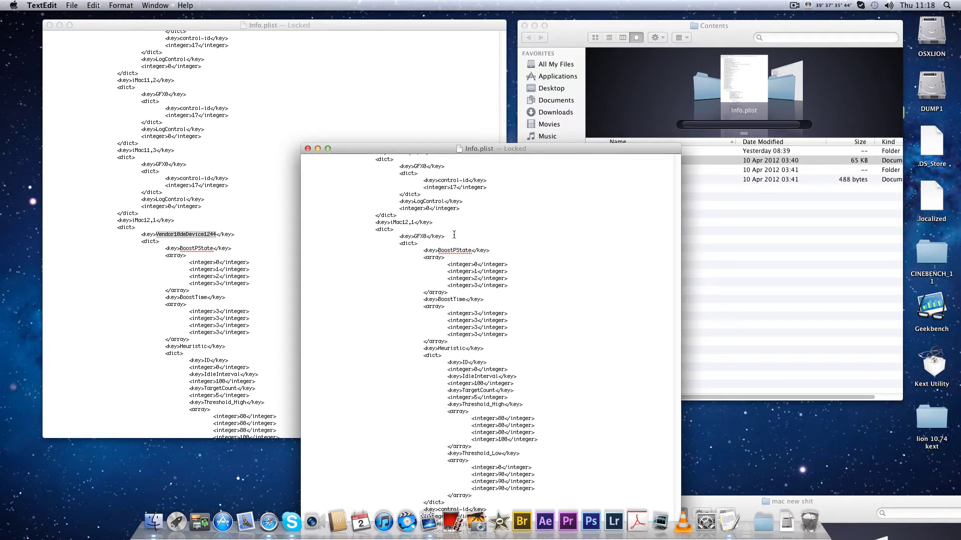
pyautogui.moveTo(454, 235); pyautogui.dragTo(362, 235)
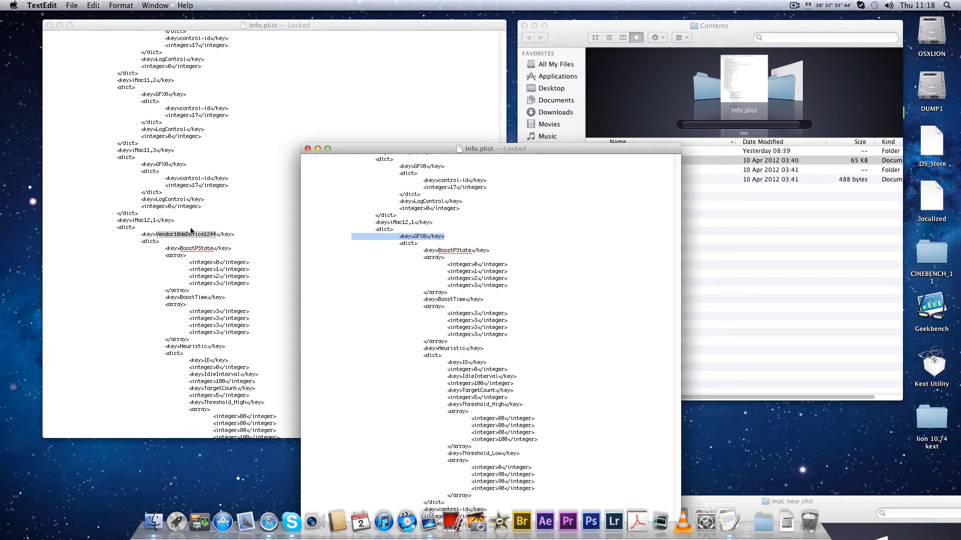
pyautogui.moveTo(414, 234); pyautogui.dragTo(420, 234)
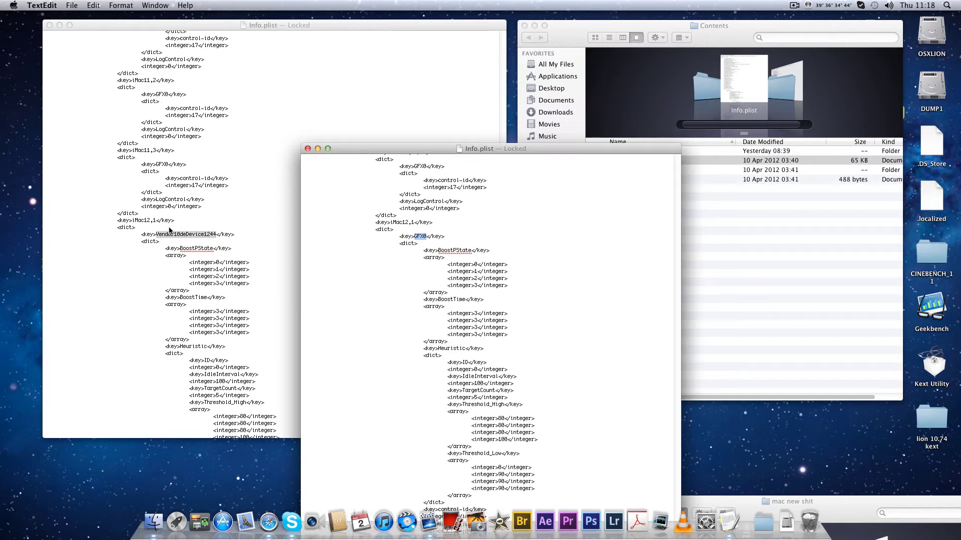
# - Open the System Report's Graphics/Displays details for the GeForce GTX 550 Ti
pyautogui.click(14, 5)
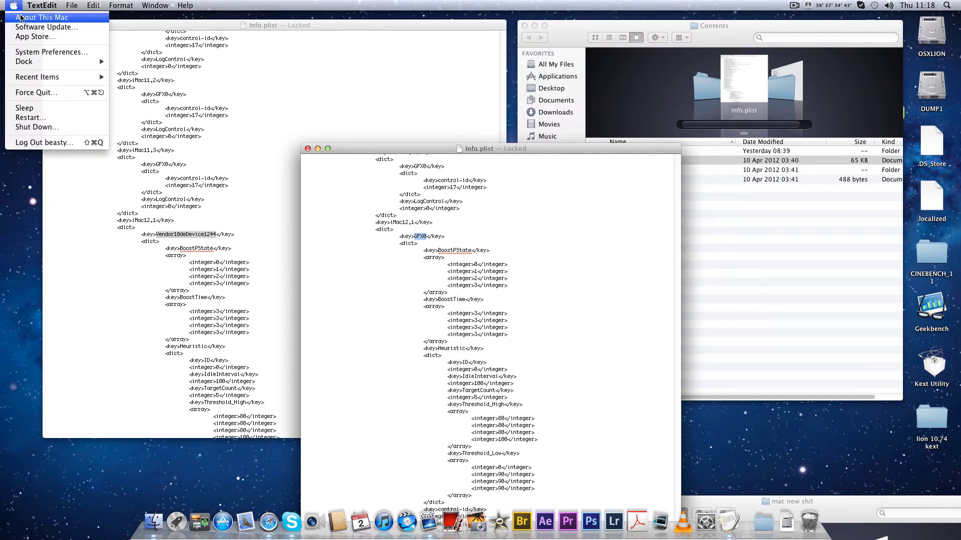
pyautogui.click(20, 18)
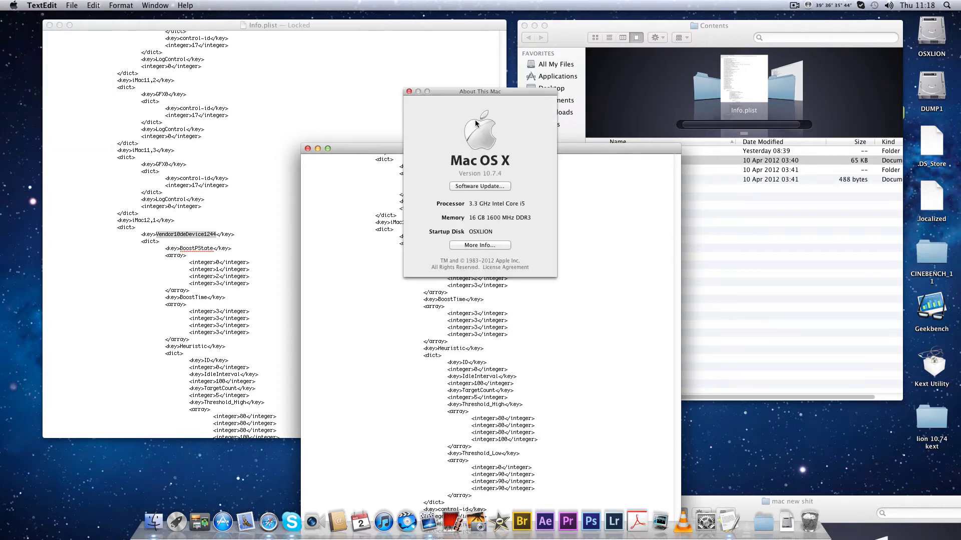
pyautogui.click(477, 245)
pyautogui.click(515, 214)
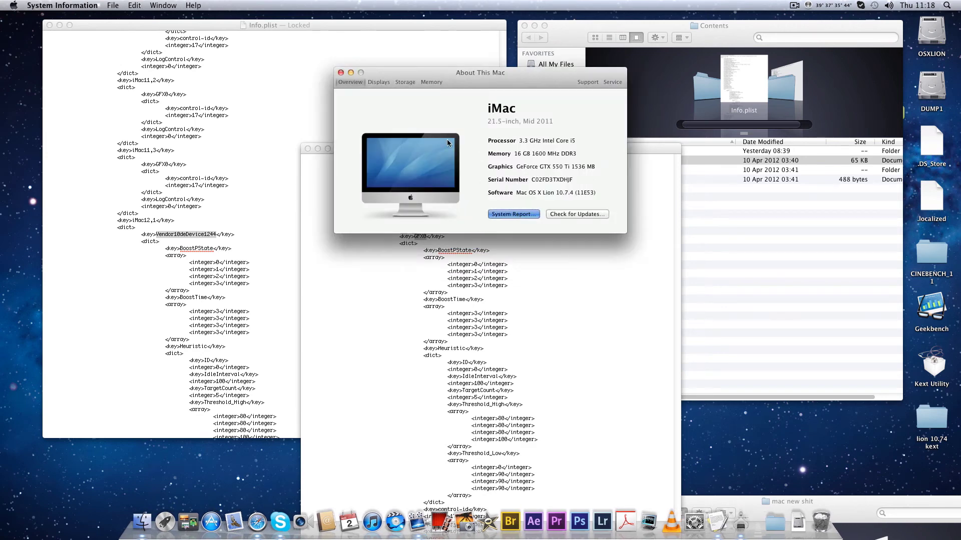
pyautogui.click(326, 163)
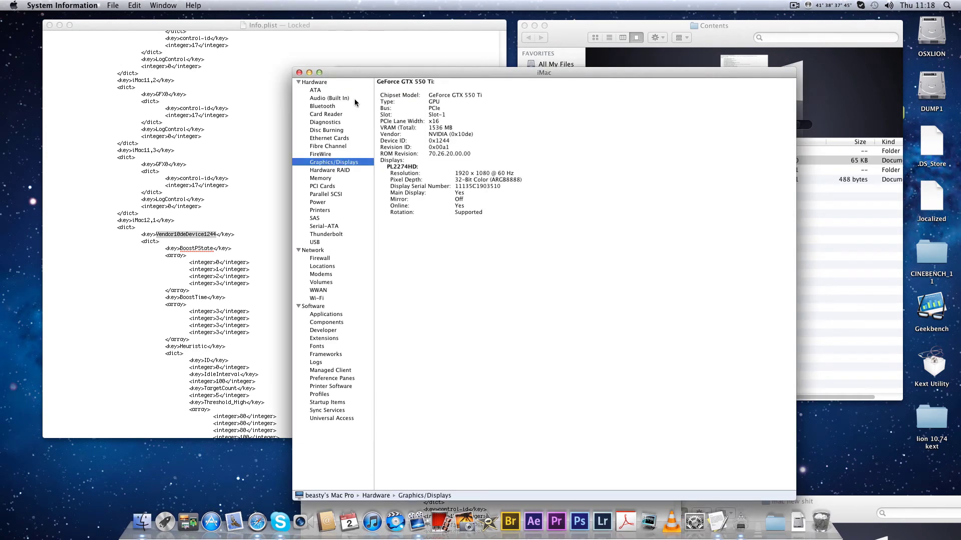
pyautogui.moveTo(349, 72); pyautogui.dragTo(479, 40)
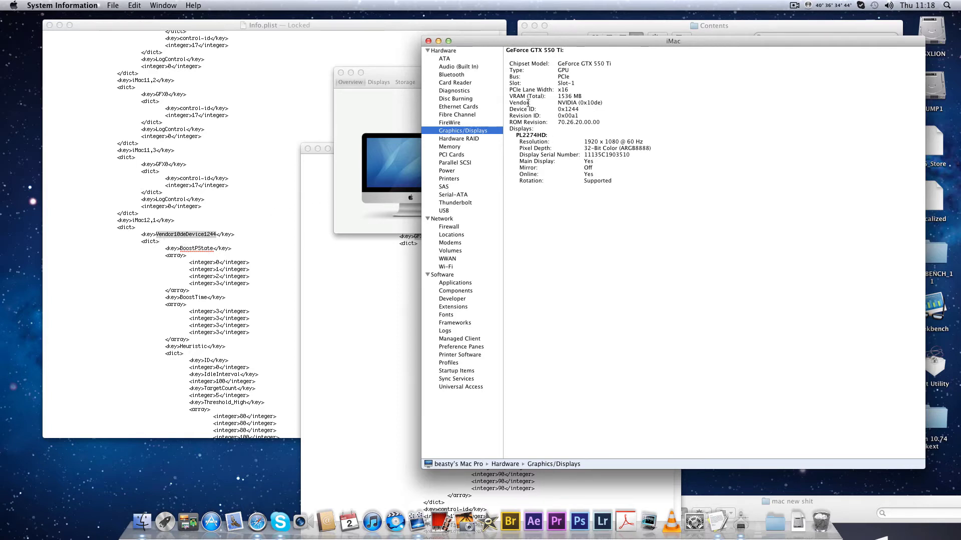
# - Highlight vendor 10de and device ID 244, close both windows, and move Info.plist to the upper right
pyautogui.moveTo(587, 103); pyautogui.dragTo(598, 104)
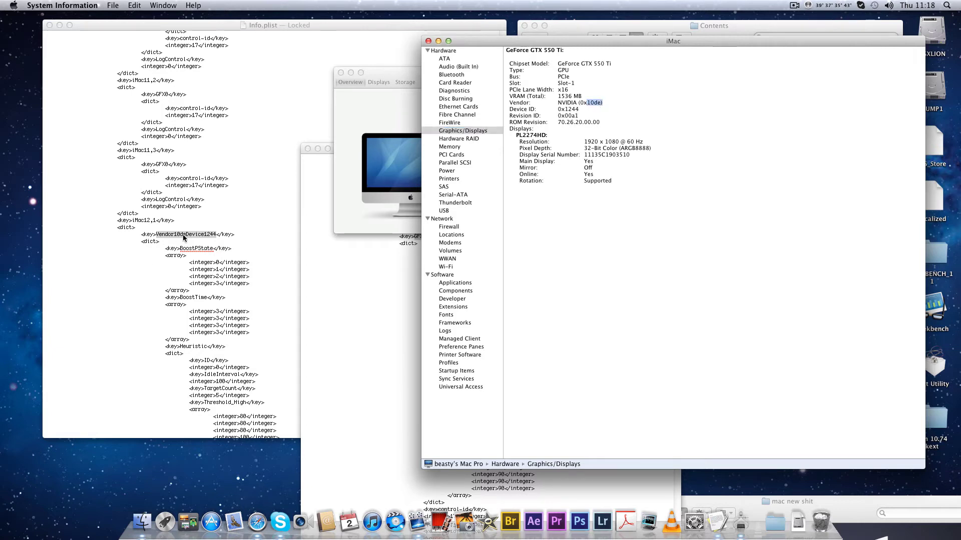
pyautogui.moveTo(580, 110); pyautogui.dragTo(569, 109)
pyautogui.click(429, 41)
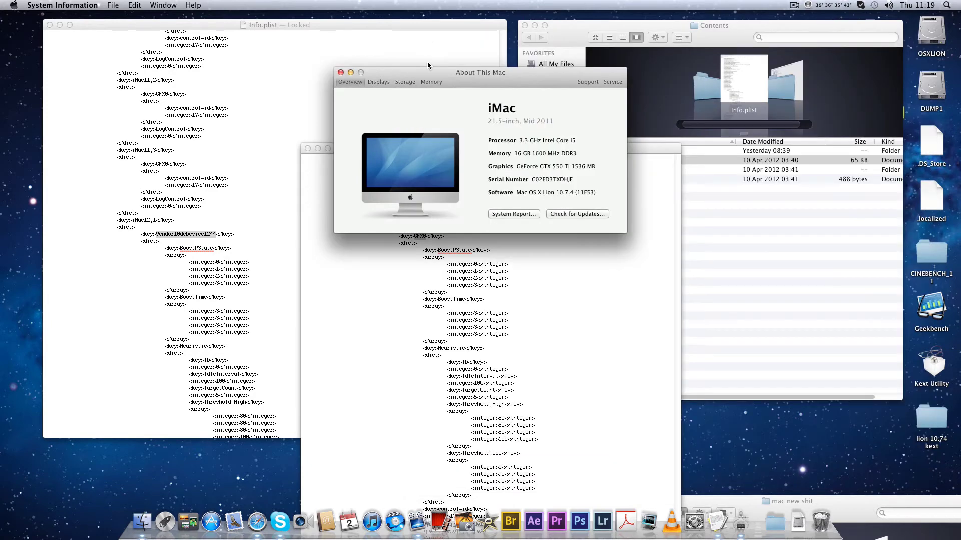
pyautogui.click(341, 73)
pyautogui.moveTo(449, 147); pyautogui.dragTo(664, 15)
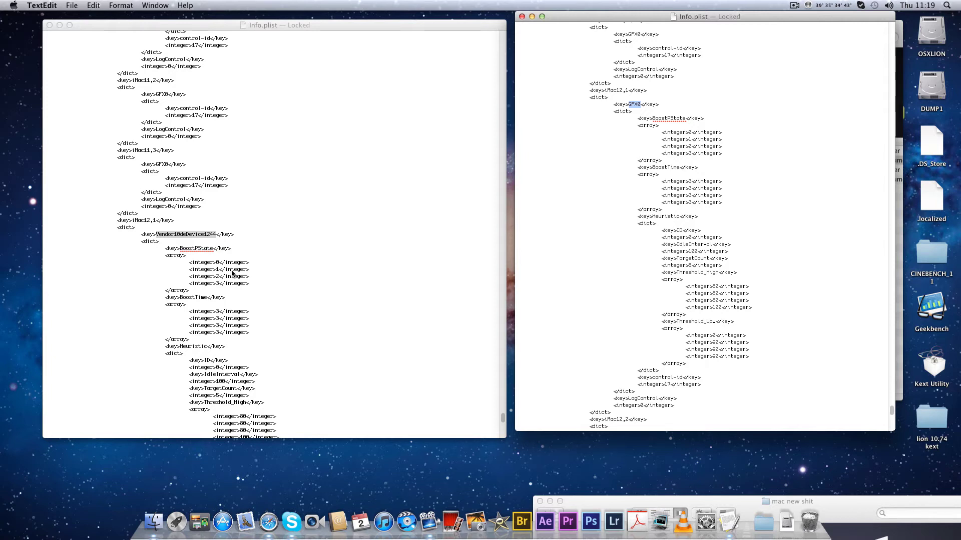
# - Close both Info.plist documents and the Contents folder window
pyautogui.click(521, 16)
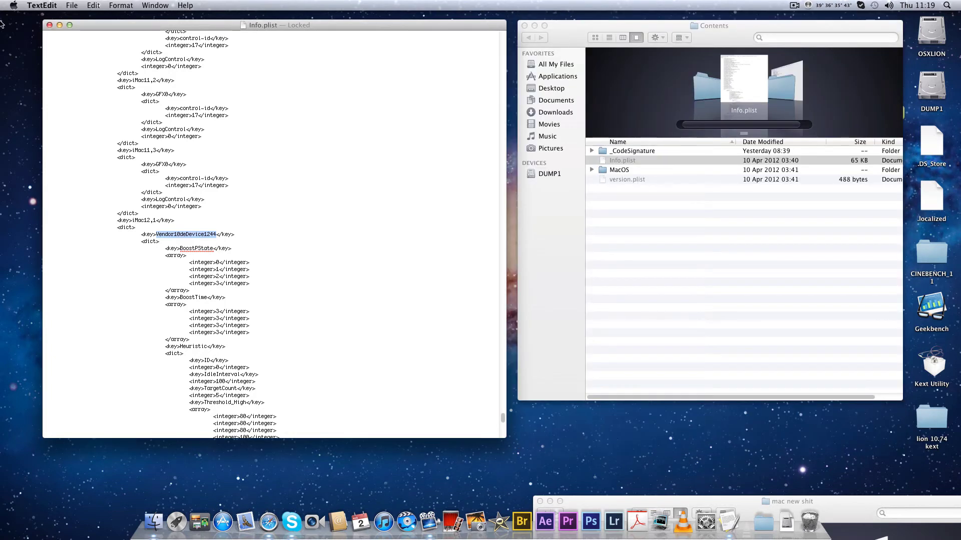
pyautogui.click(49, 25)
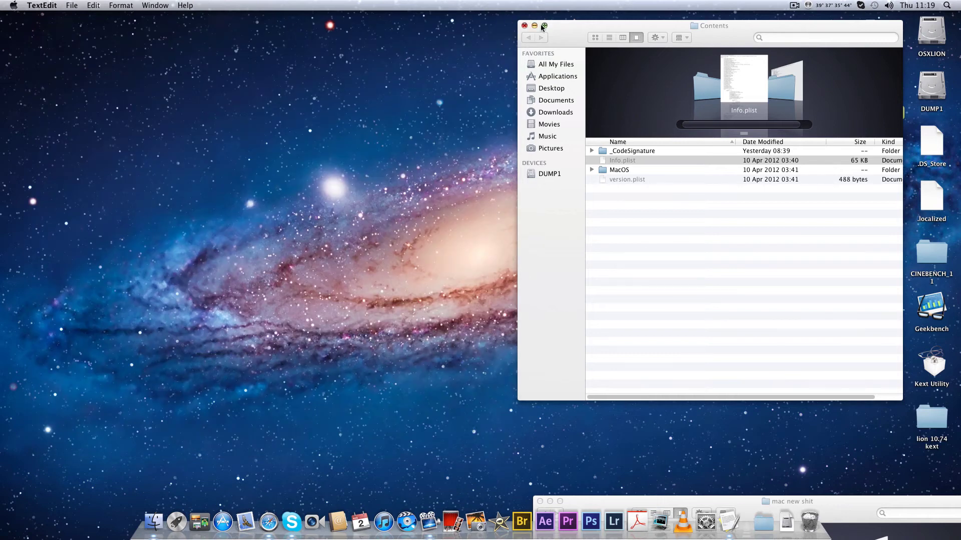
pyautogui.click(524, 26)
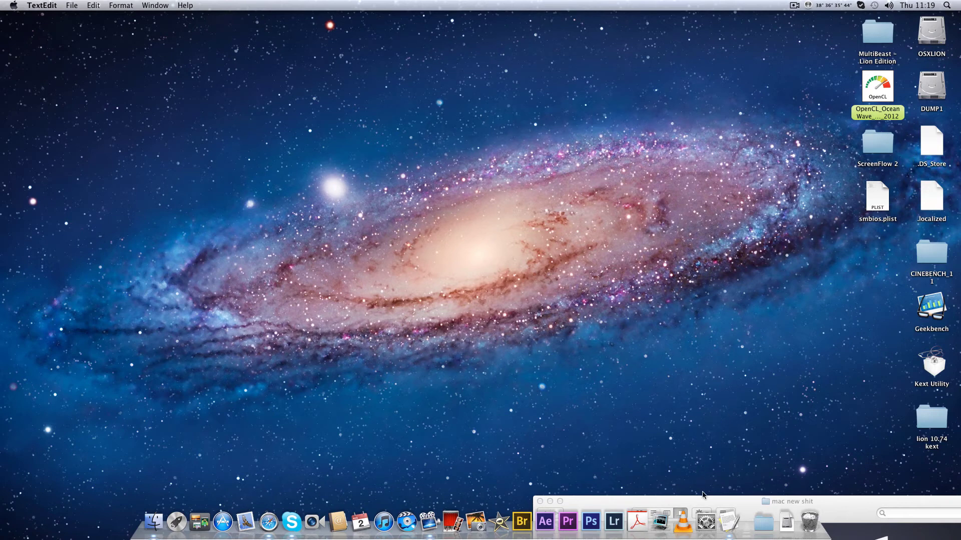
# - Run ShowAllFiles and choose HIDE so hidden system files like .DS_Store disappear again
pyautogui.moveTo(702, 502); pyautogui.dragTo(536, 3)
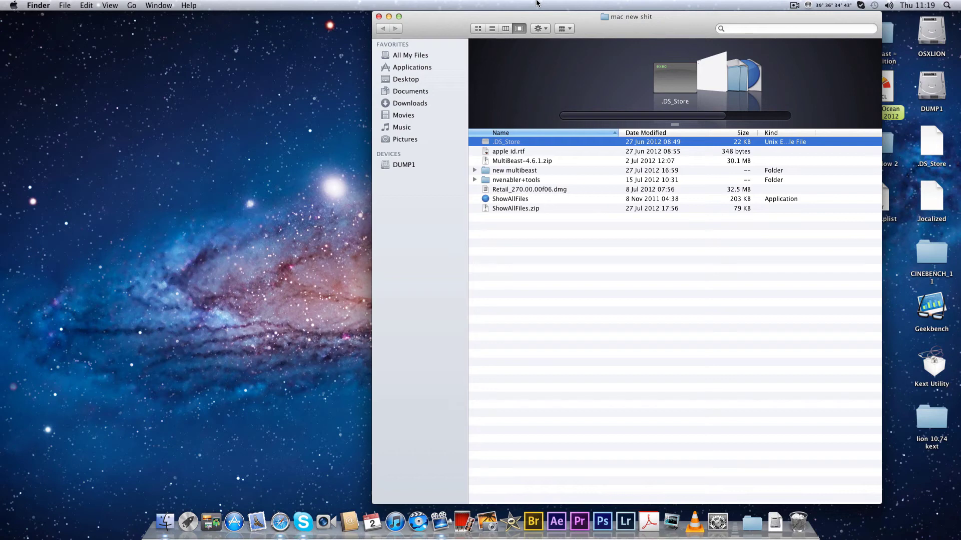
pyautogui.doubleClick(515, 200)
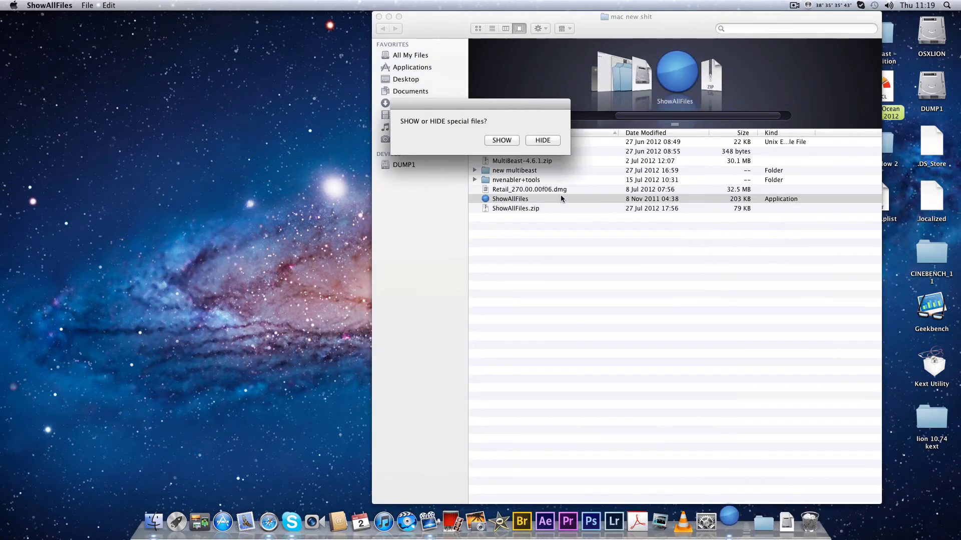
pyautogui.click(540, 140)
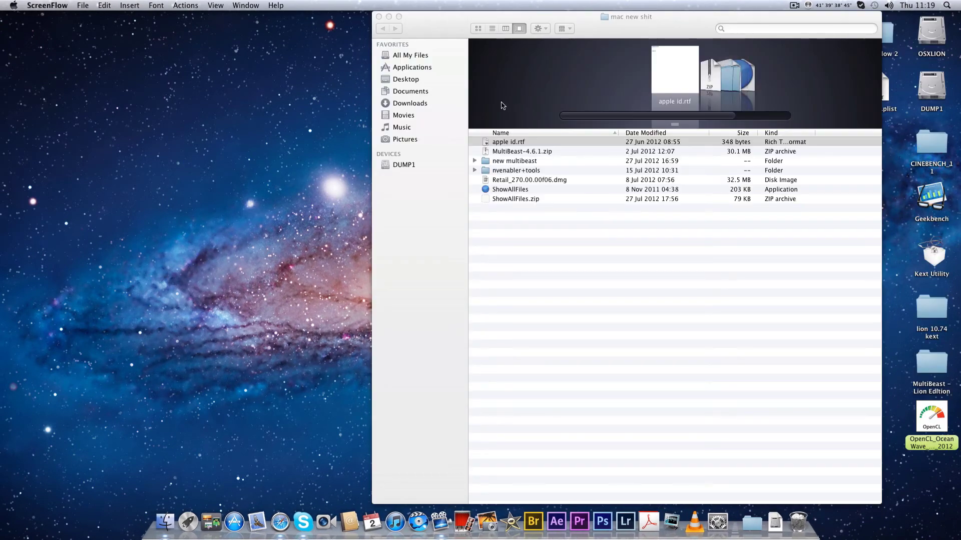
pyautogui.click(378, 17)
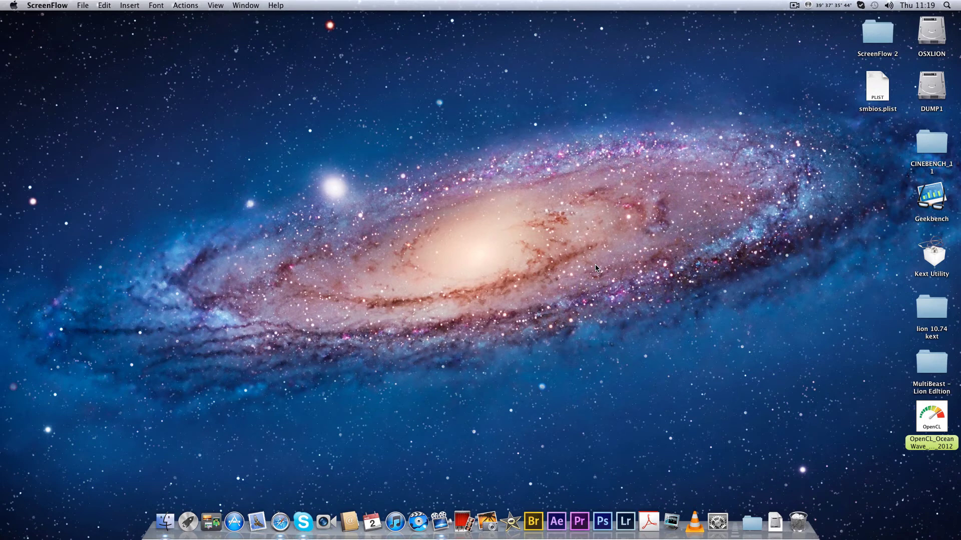
pyautogui.click(288, 515)
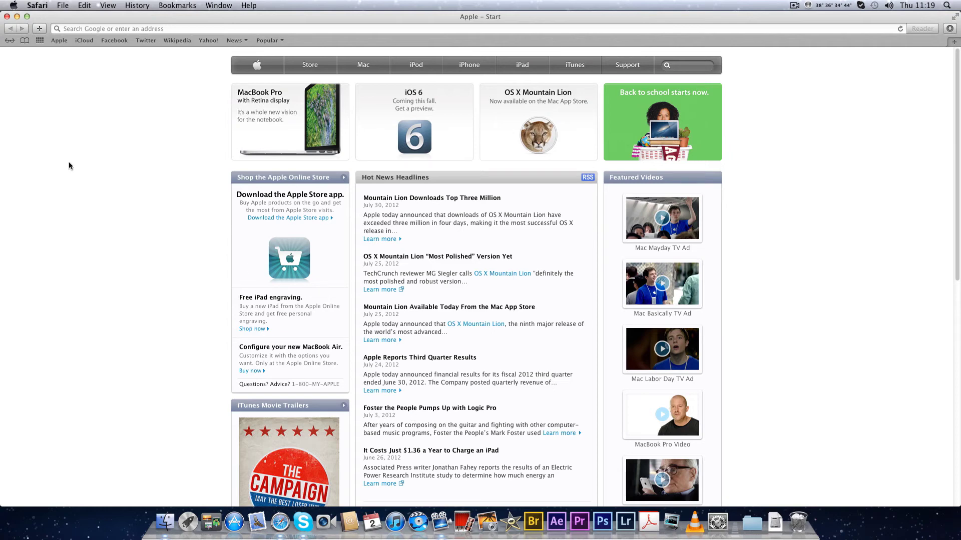
pyautogui.click(7, 16)
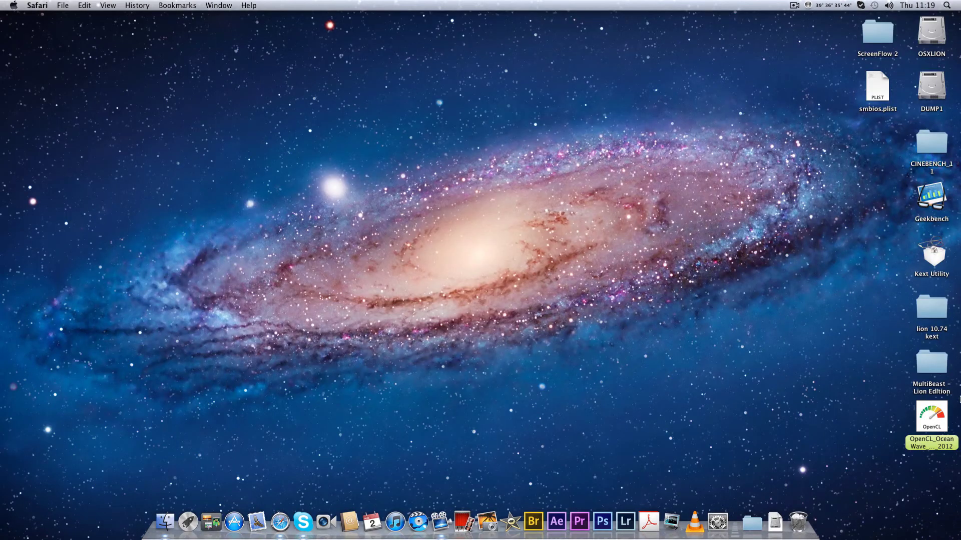
# - Run the OpenCL OceanWave benchmark to a 209.2 fps peak, decline submitting the result, and quit it
pyautogui.doubleClick(931, 416)
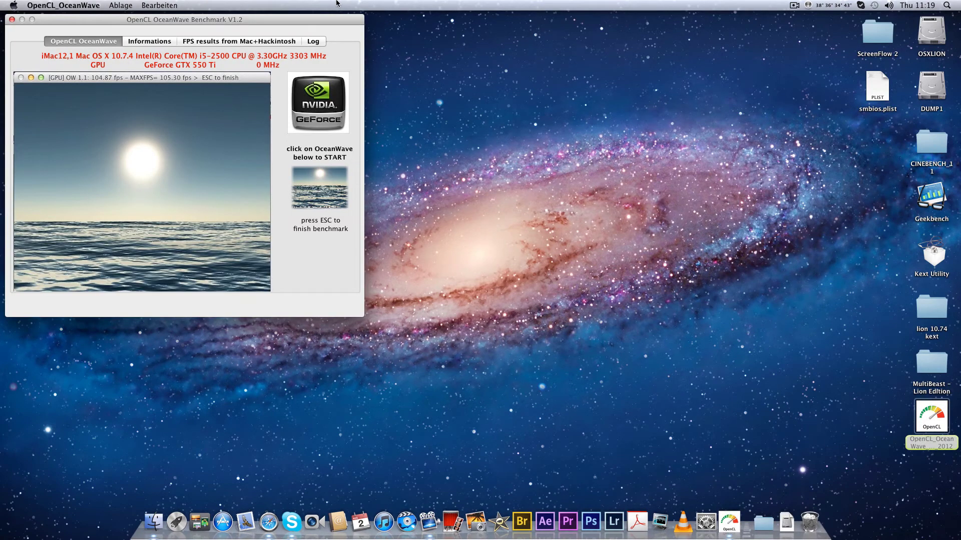
pyautogui.moveTo(300, 23); pyautogui.dragTo(539, 66)
pyautogui.click(559, 230)
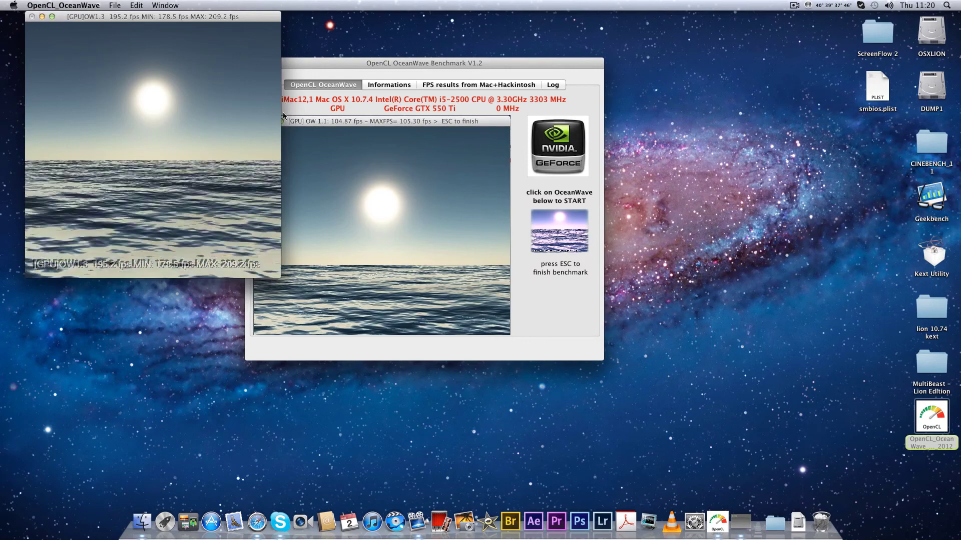
pyautogui.press('Escape')
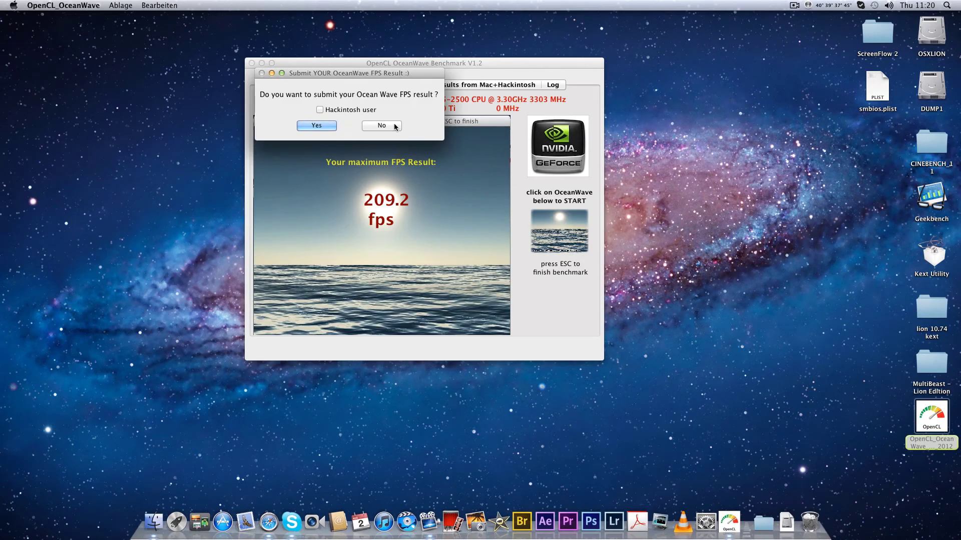
pyautogui.click(395, 125)
pyautogui.click(252, 63)
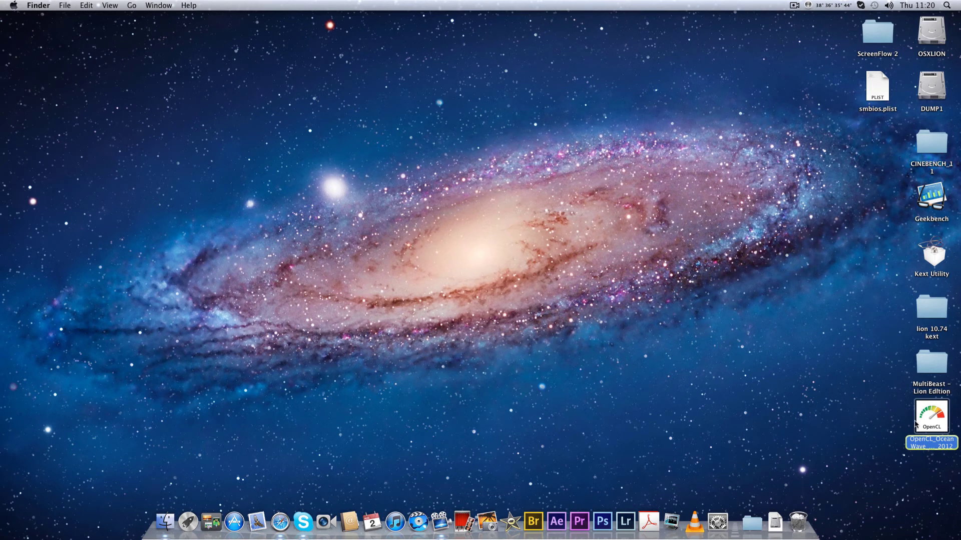
# - Launch the MultiBeast 4.6.1 installer from the MultiBeast – Lion Edition folder and accept its license
pyautogui.click(928, 373)
pyautogui.doubleClick(929, 372)
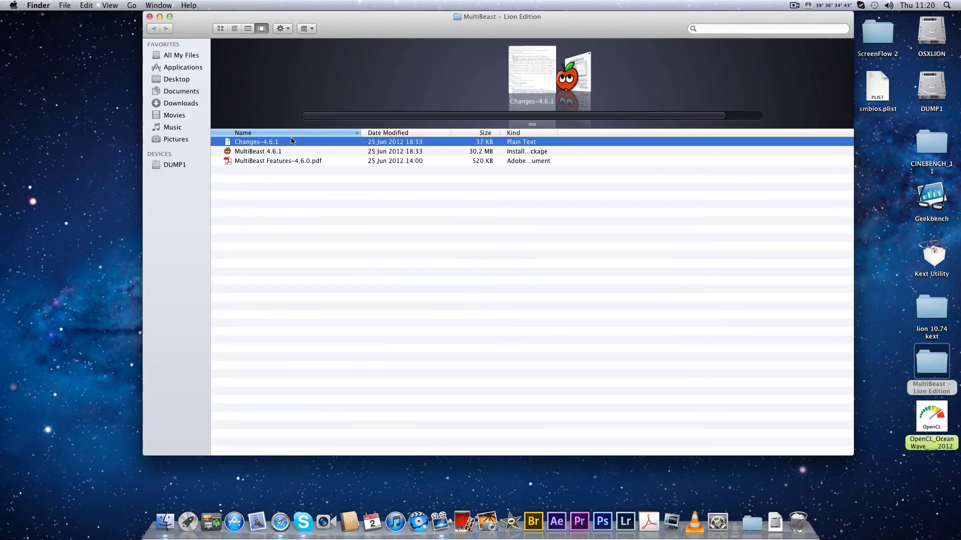
pyautogui.doubleClick(280, 151)
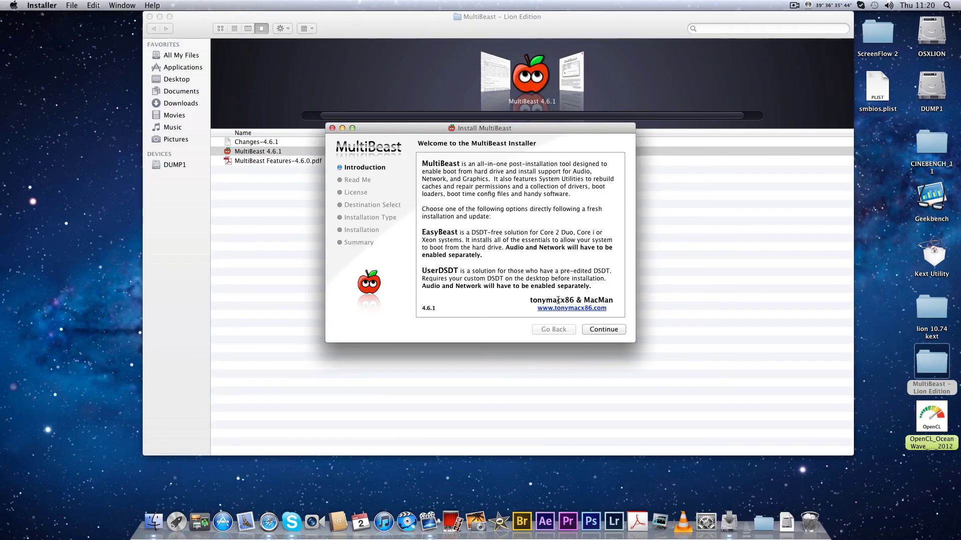
pyautogui.click(602, 330)
pyautogui.click(602, 329)
pyautogui.click(603, 330)
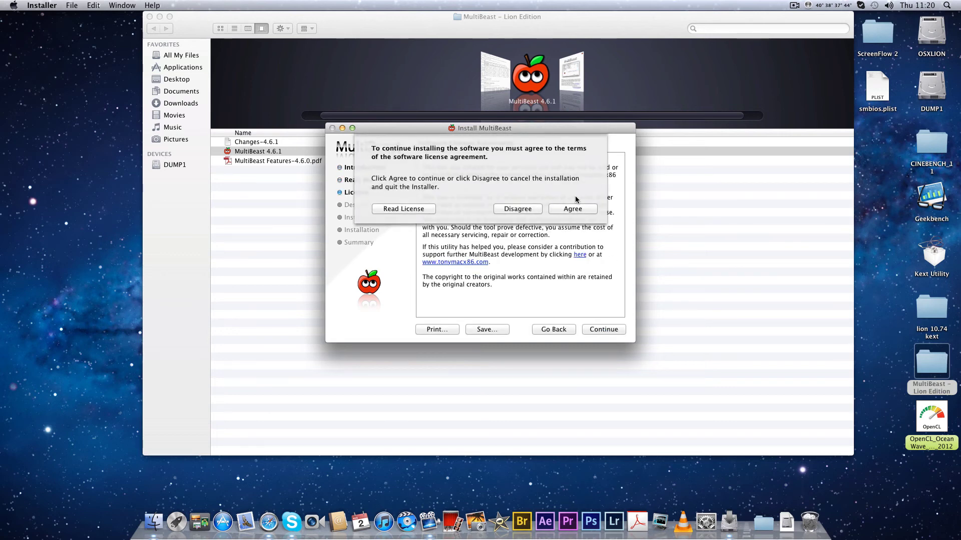
pyautogui.click(572, 207)
# - Expand Customization > System Definitions > iMac and select iMac 12,1 to read its description
pyautogui.click(422, 204)
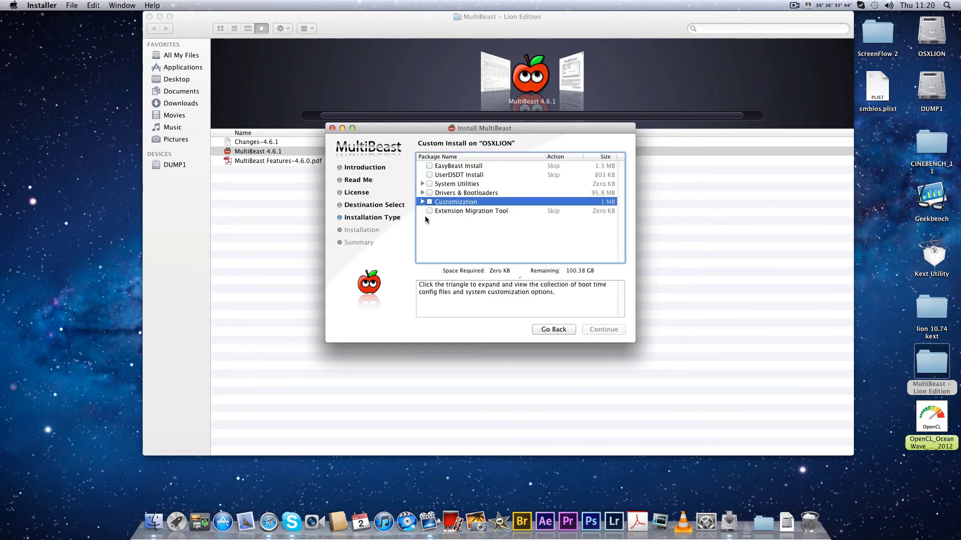
pyautogui.click(422, 202)
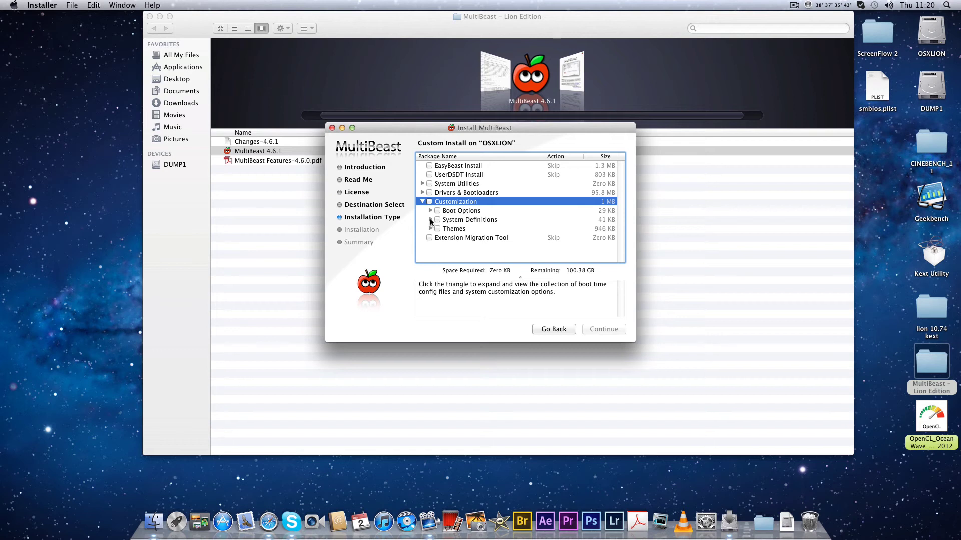
pyautogui.click(430, 220)
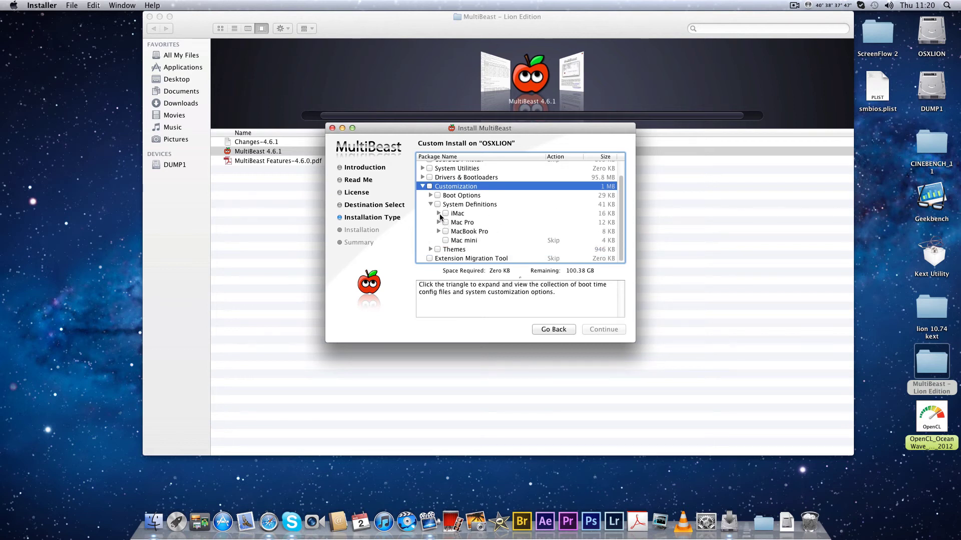
pyautogui.click(439, 214)
pyautogui.click(459, 233)
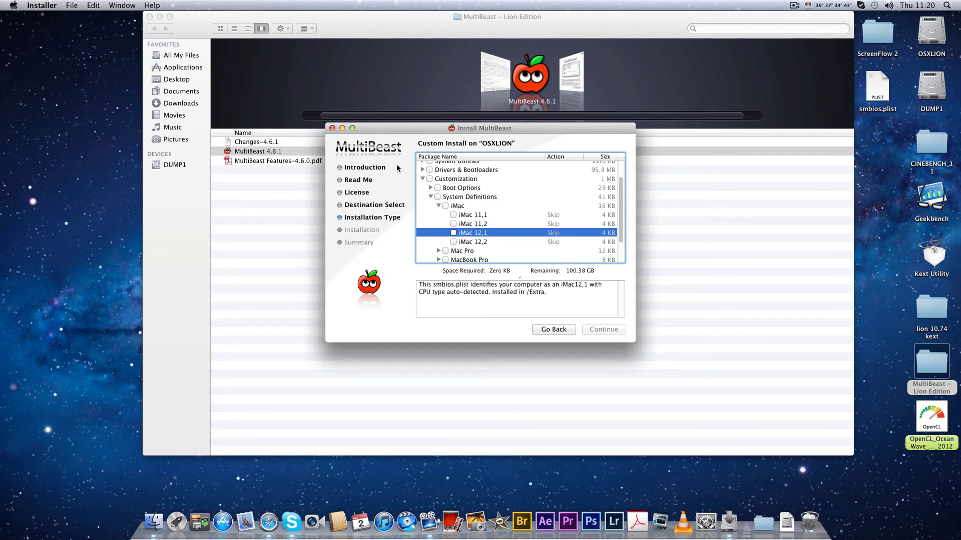
# - Quit the MultiBeast installer without installing and close the MultiBeast – Lion Edition folder
pyautogui.click(333, 129)
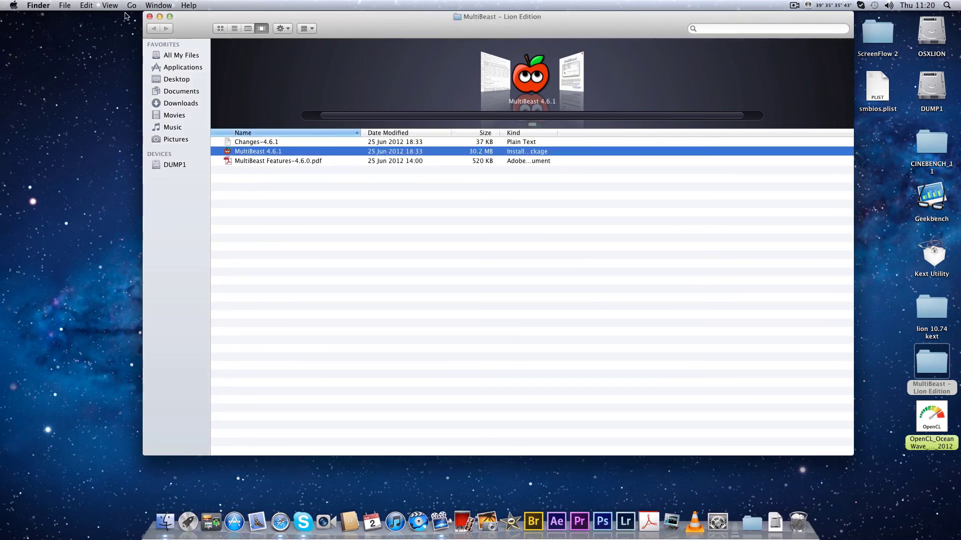
pyautogui.click(149, 16)
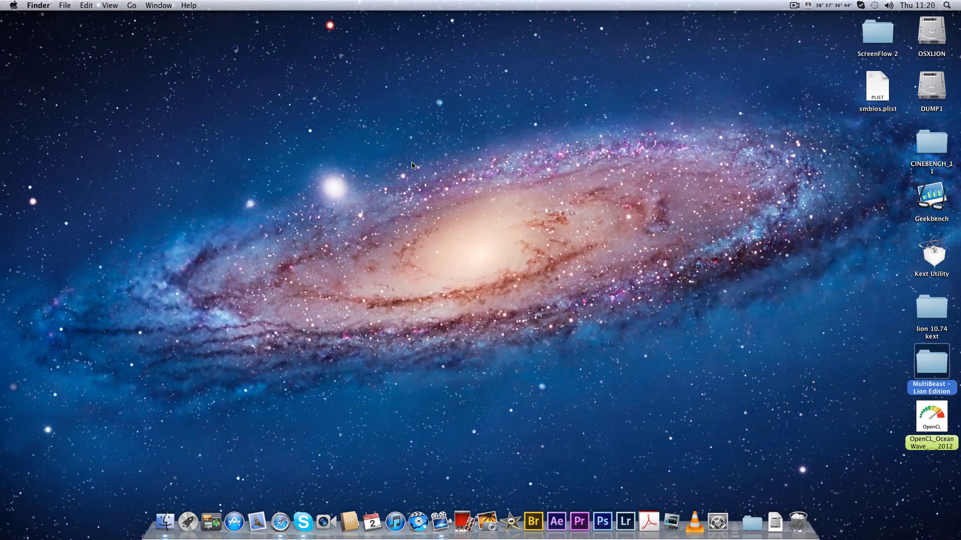